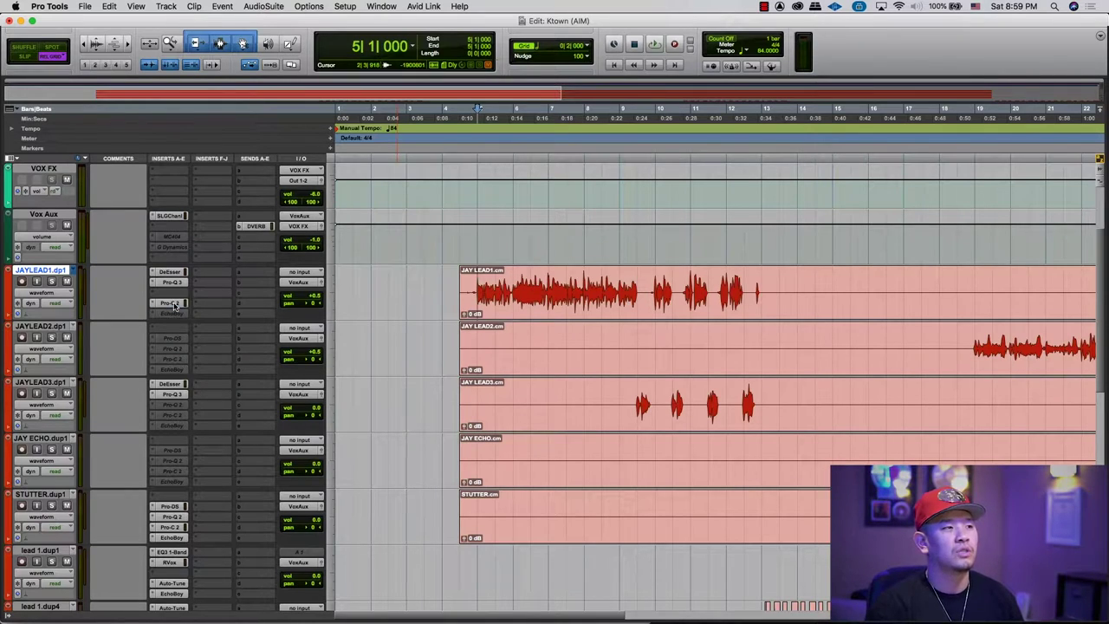
Open the Pro-C 2 compressor on the JAYLEAD1 track and review its compression styles, keeping Vocal.
click(169, 304)
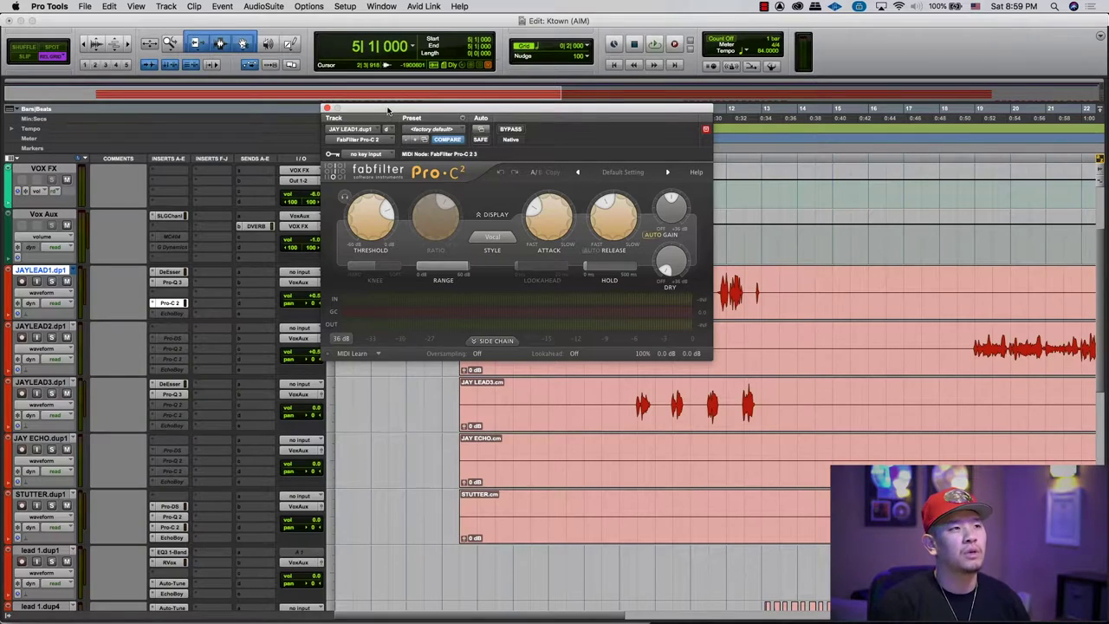
drag(389, 111, 449, 186)
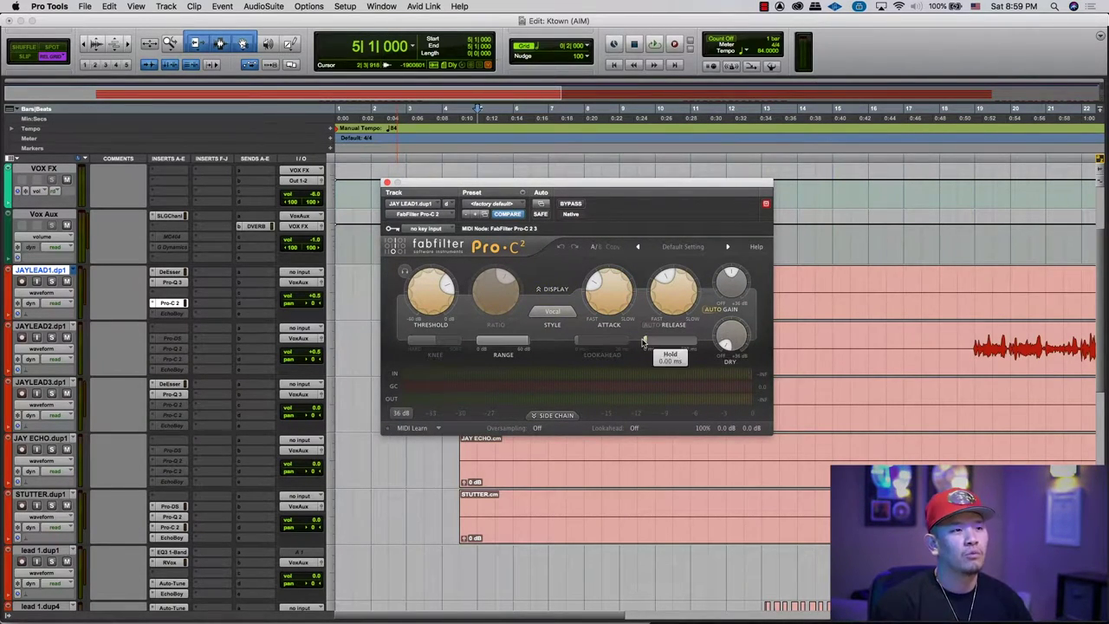
click(552, 312)
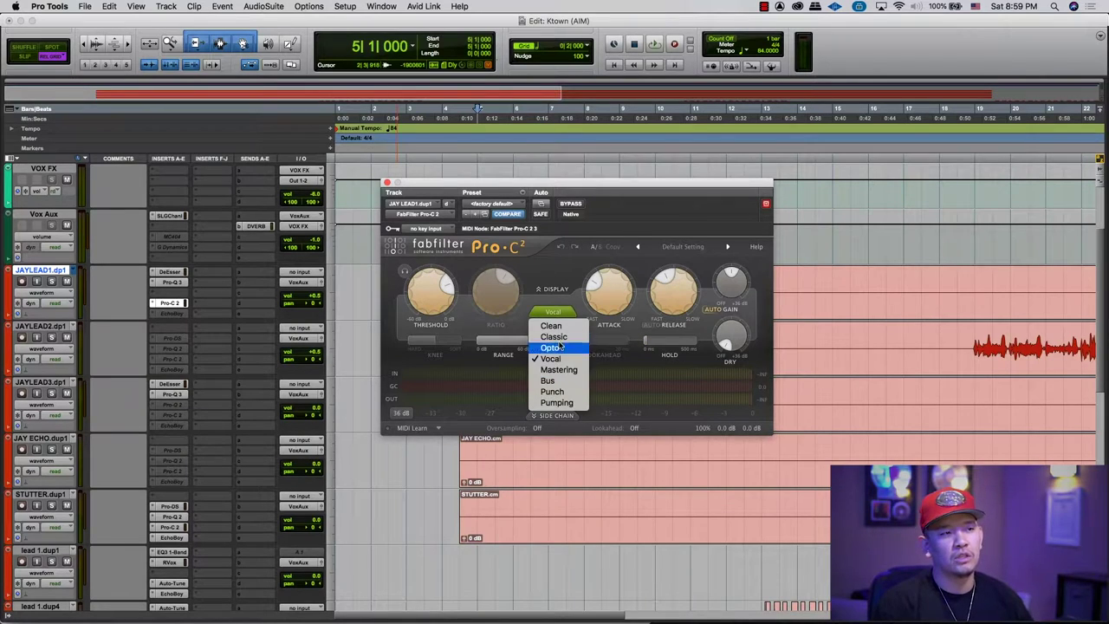
click(557, 297)
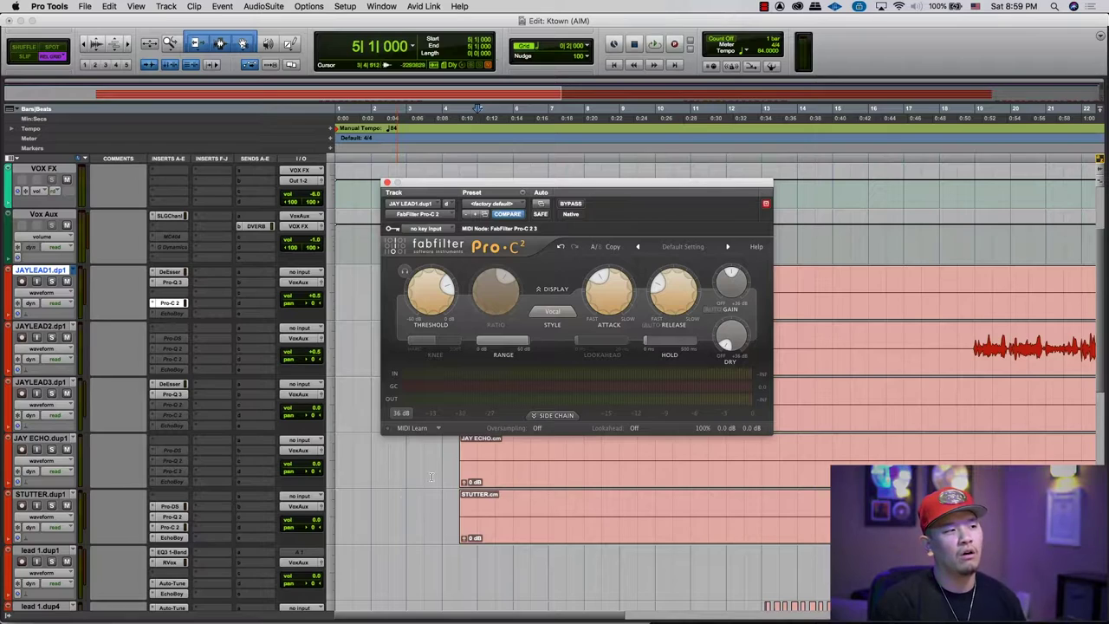
Play the lead vocal and lower the compressor's threshold to about -26.6 dB to hear heavy gain reduction.
key(space)
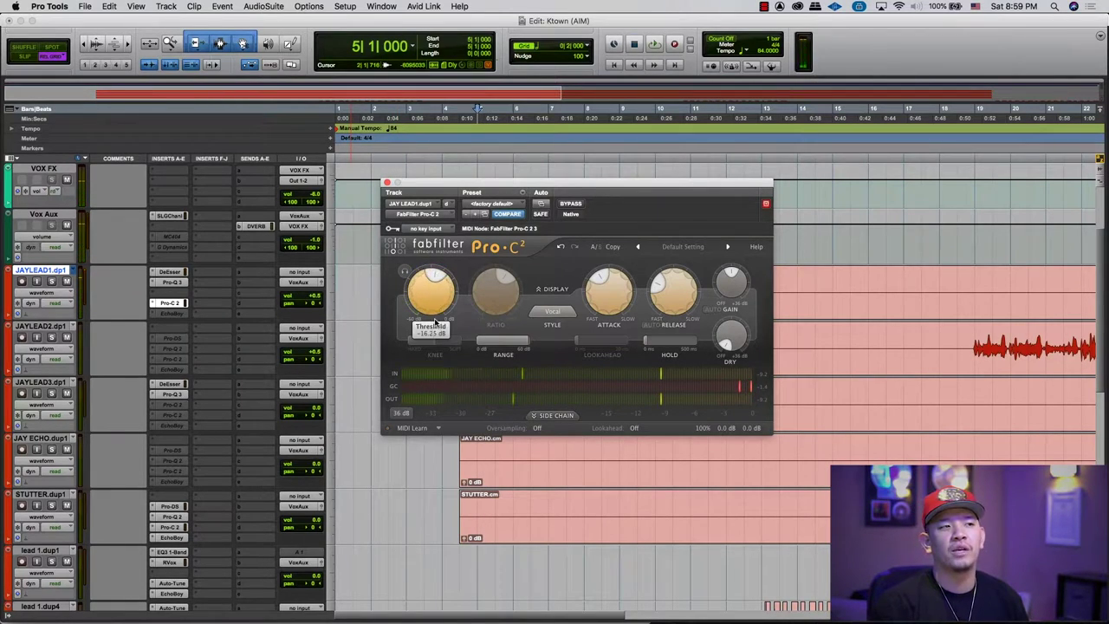
scroll(426, 303, down, 5)
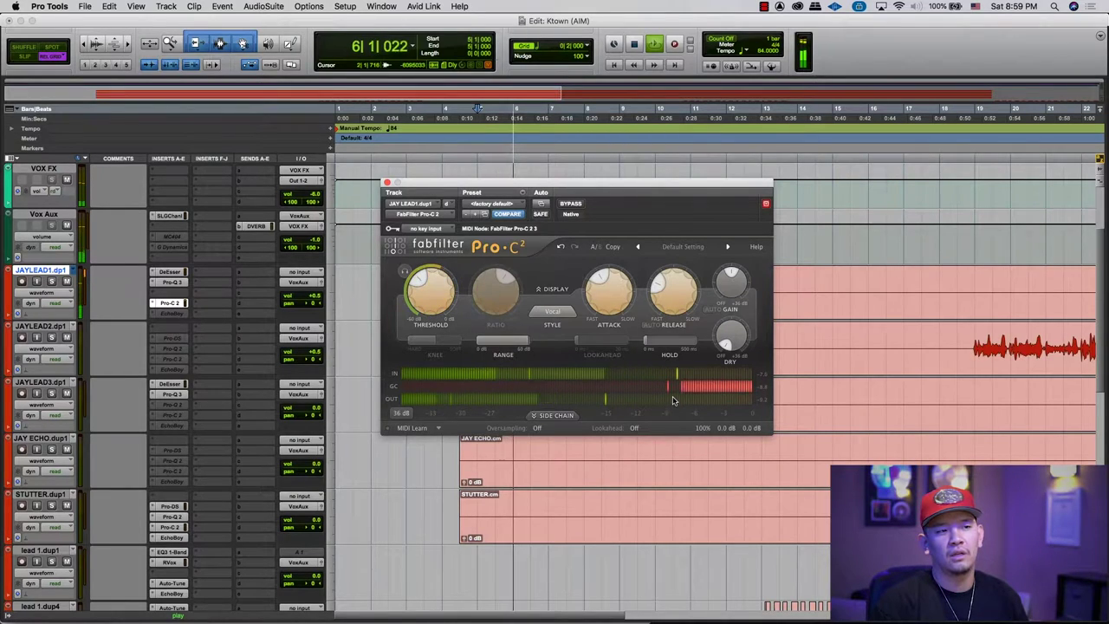
key(space)
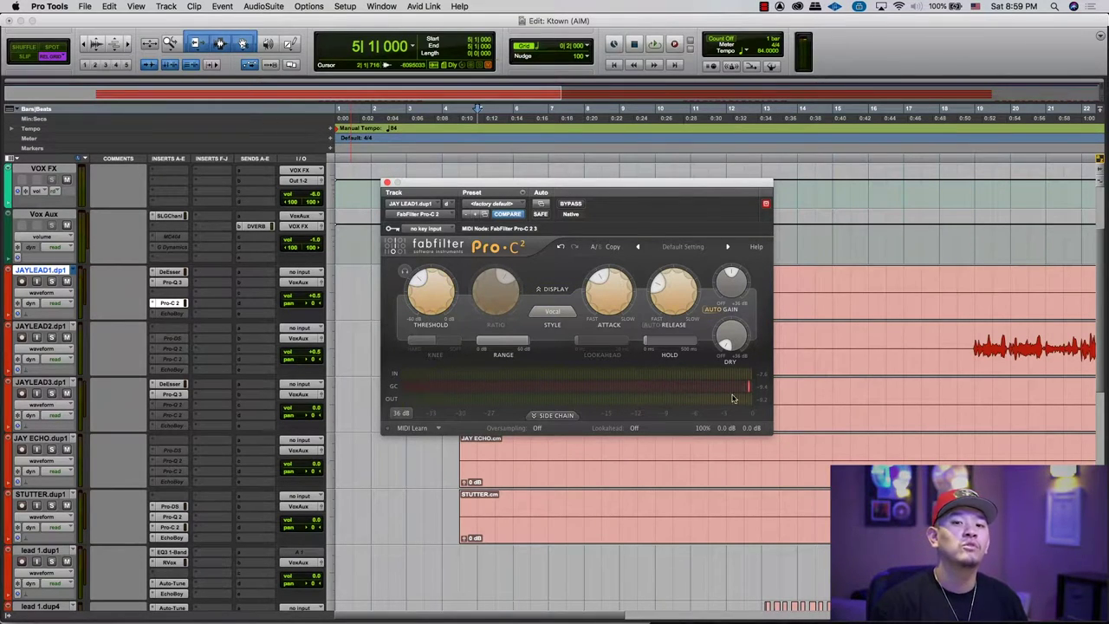
Audition the heavily compressed lead vocal with auto gain switched off and back on.
key(space)
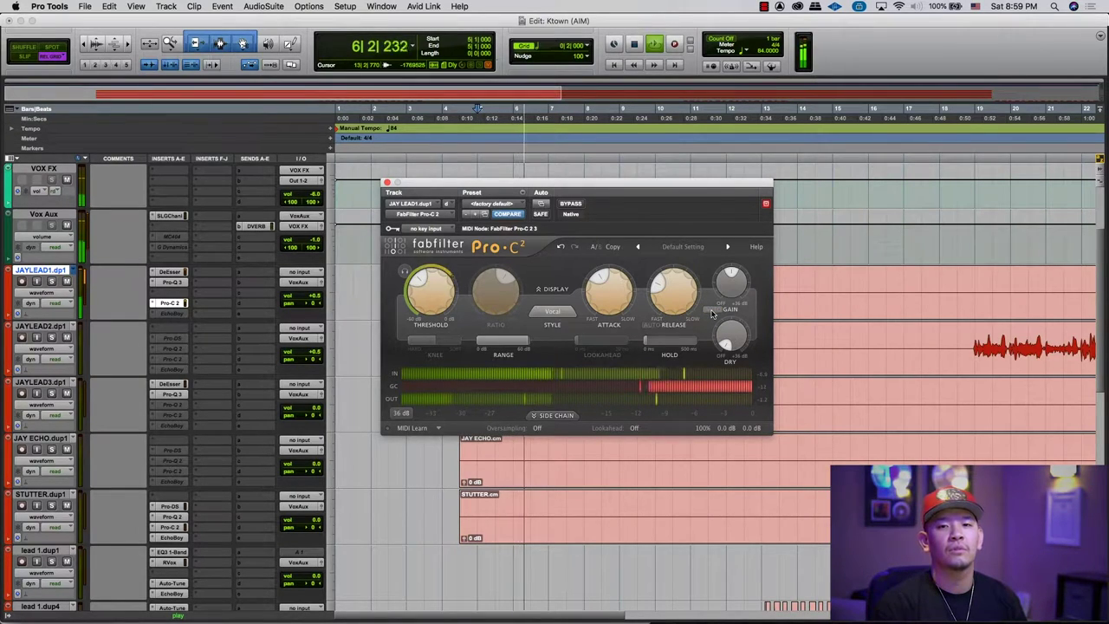
click(709, 311)
key(space)
key(space)
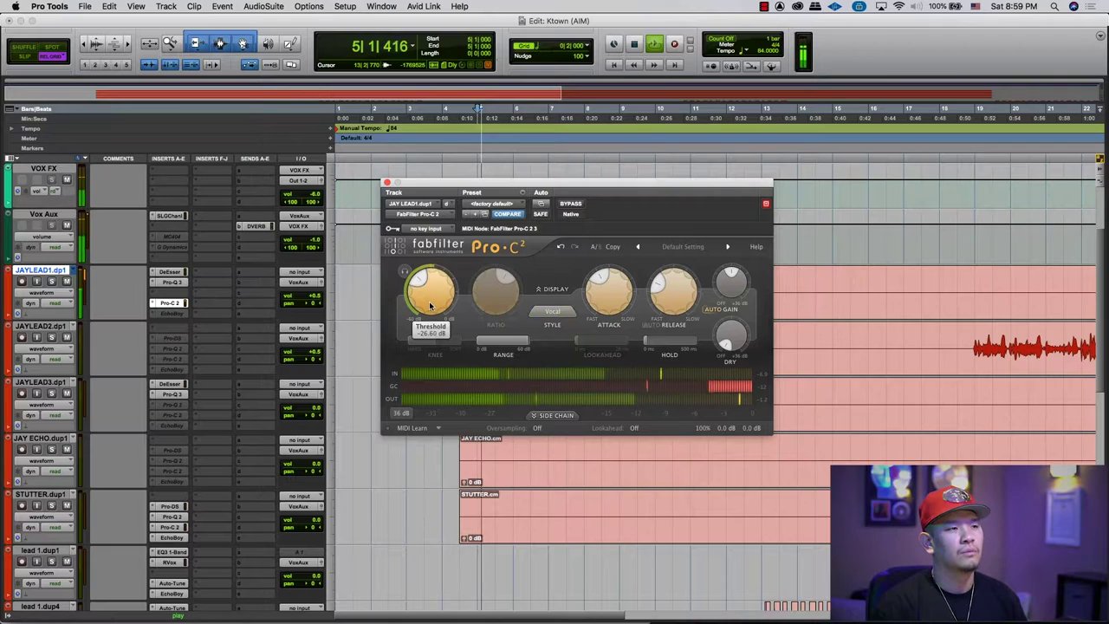
Raise the compressor's threshold to about -17 dB and play back the lead vocal to check it.
drag(430, 290, 429, 273)
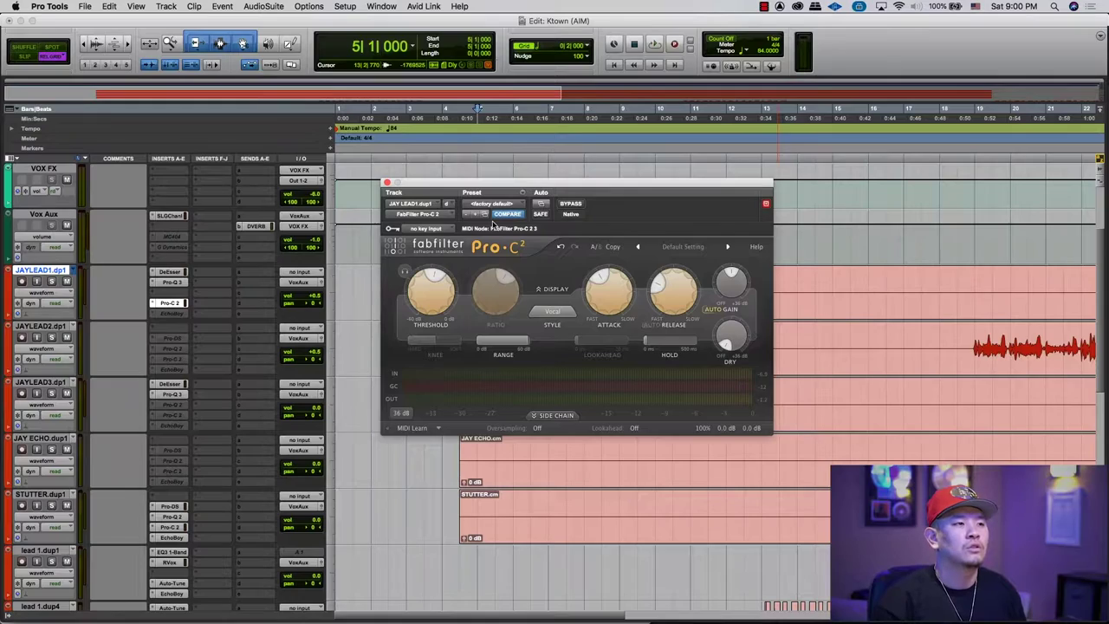
key(space)
key(space)
key(space)
key(space)
Move the compressor window clear of the JAYLEAD1 waveform and audition the vocal with the compressor bypassed.
drag(510, 185, 563, 343)
key(space)
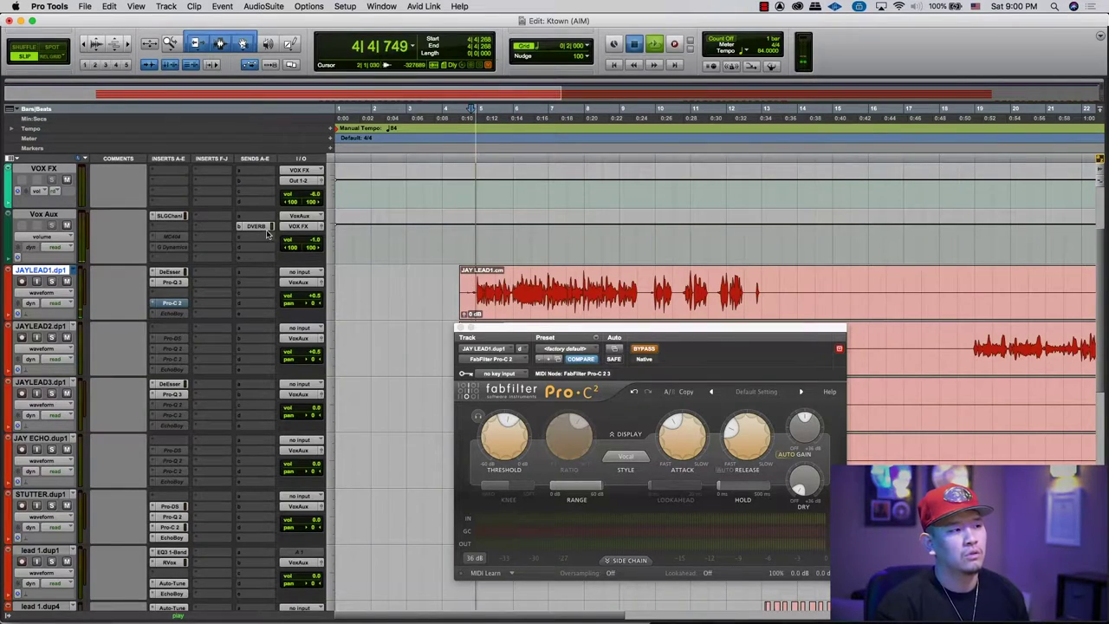
key(space)
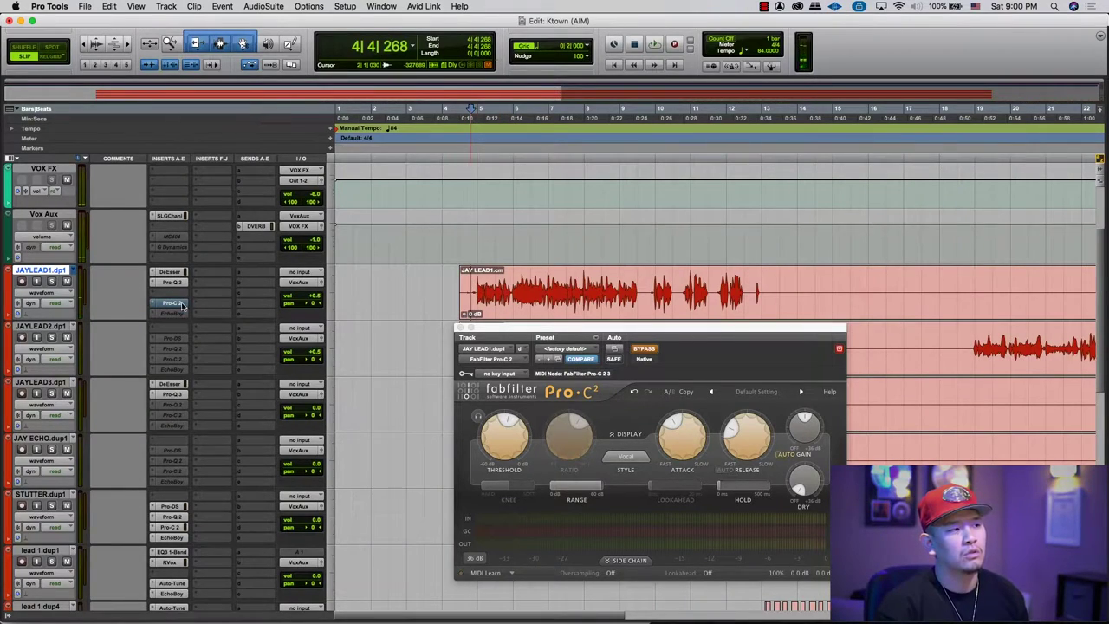
Set the re-engaged compressor's release to about 41.8 ms and fine-tune the threshold to about -17.1 dB during playback.
click(702, 440)
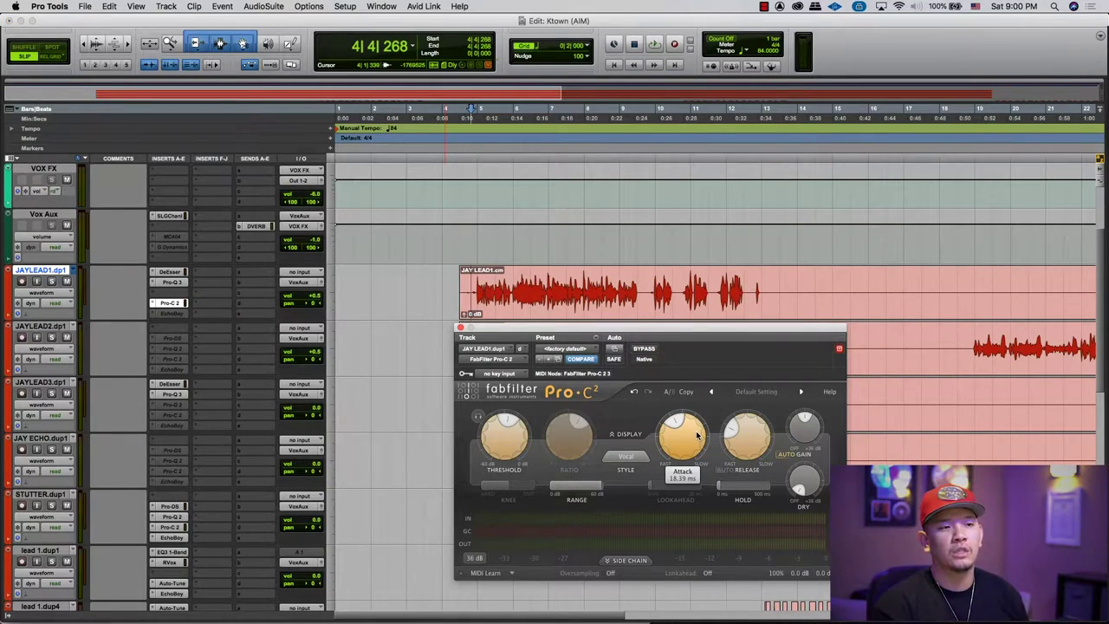
mouse_move(739, 447)
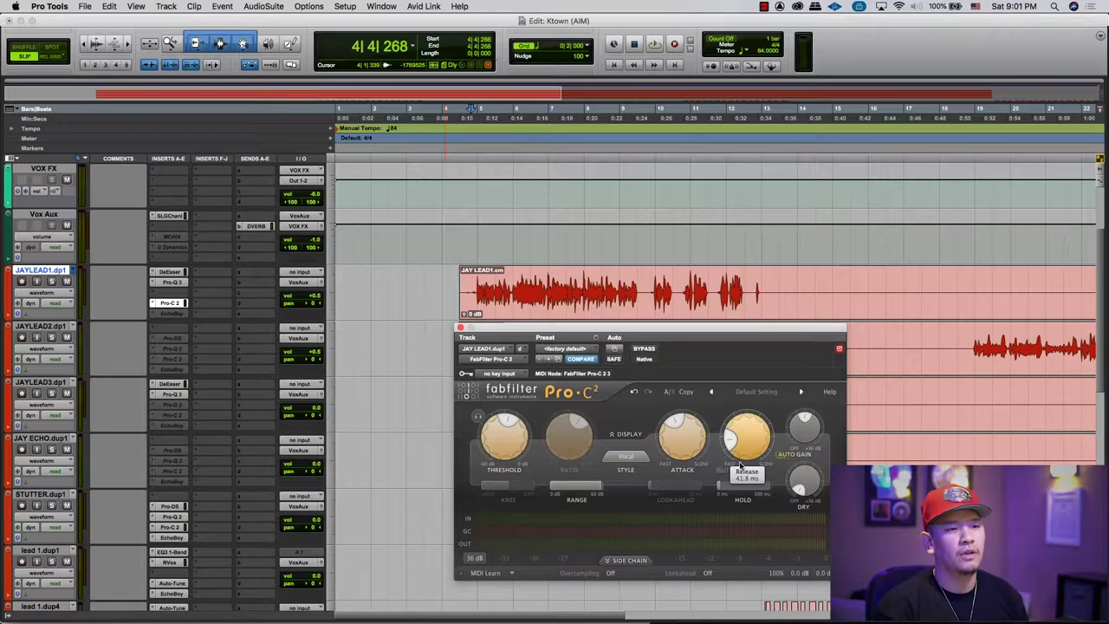
key(space)
mouse_move(500, 448)
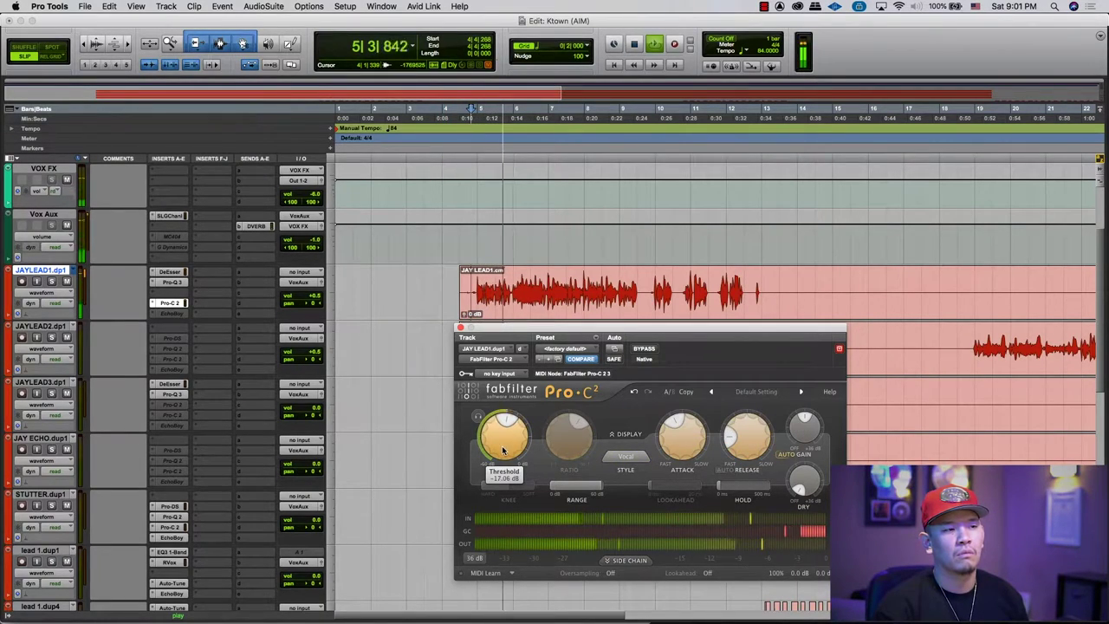
drag(500, 448, 503, 451)
key(space)
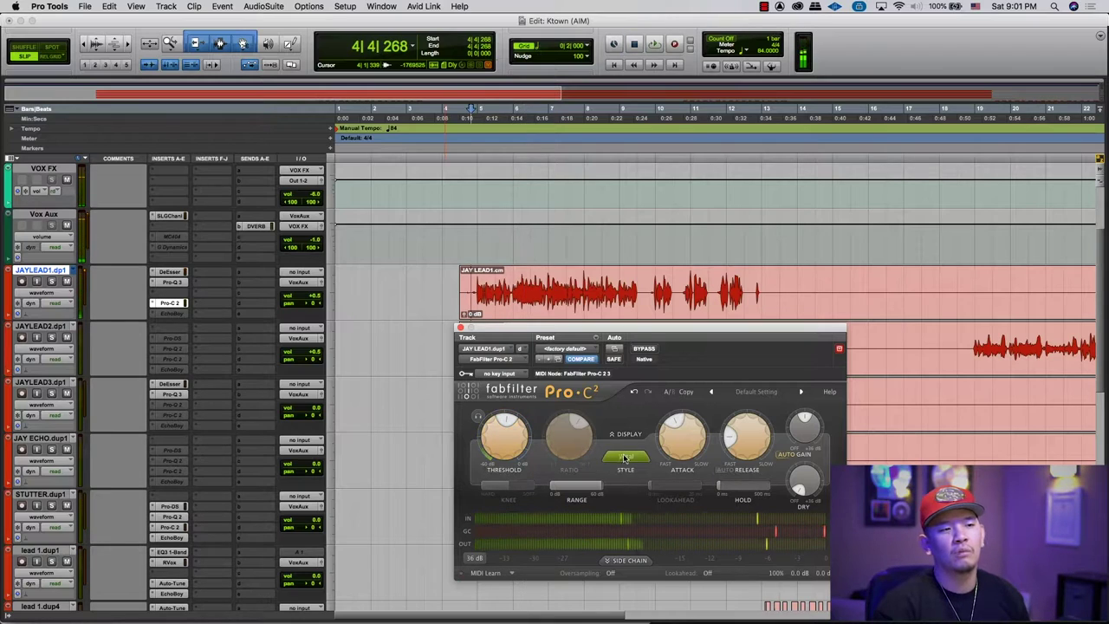
Review the compression styles, try Mastering, and set the style back to Vocal.
click(618, 457)
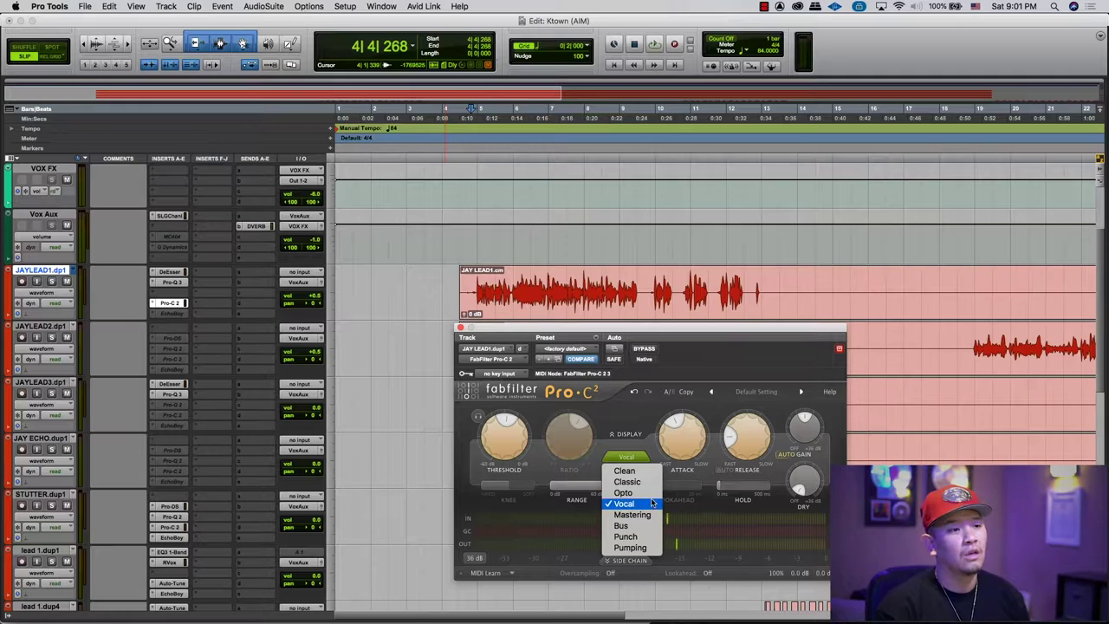
click(650, 442)
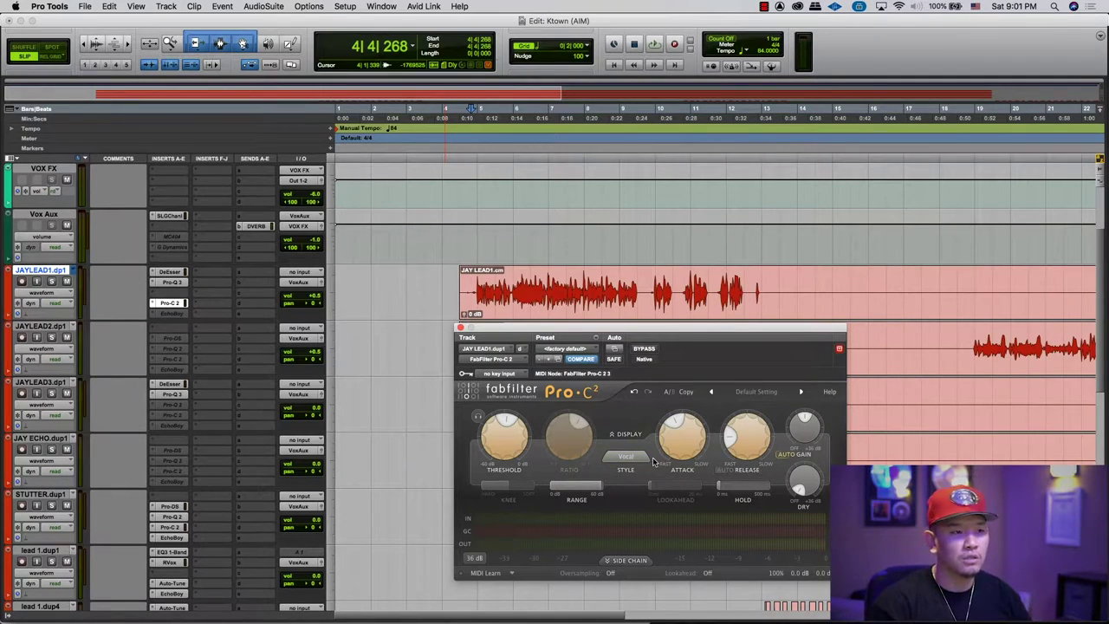
click(626, 459)
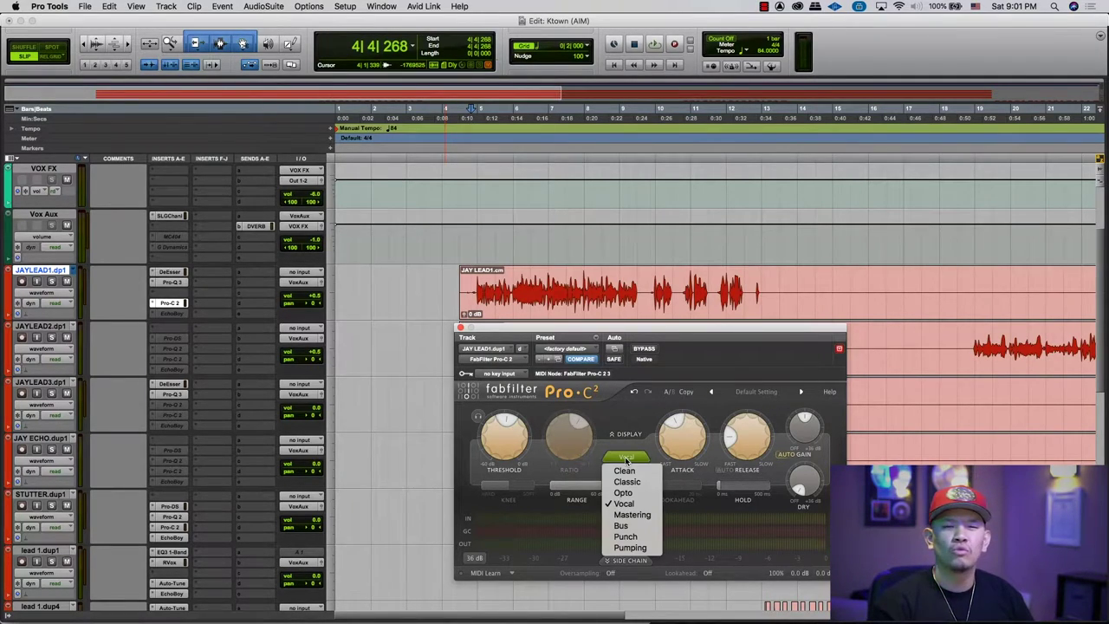
click(641, 516)
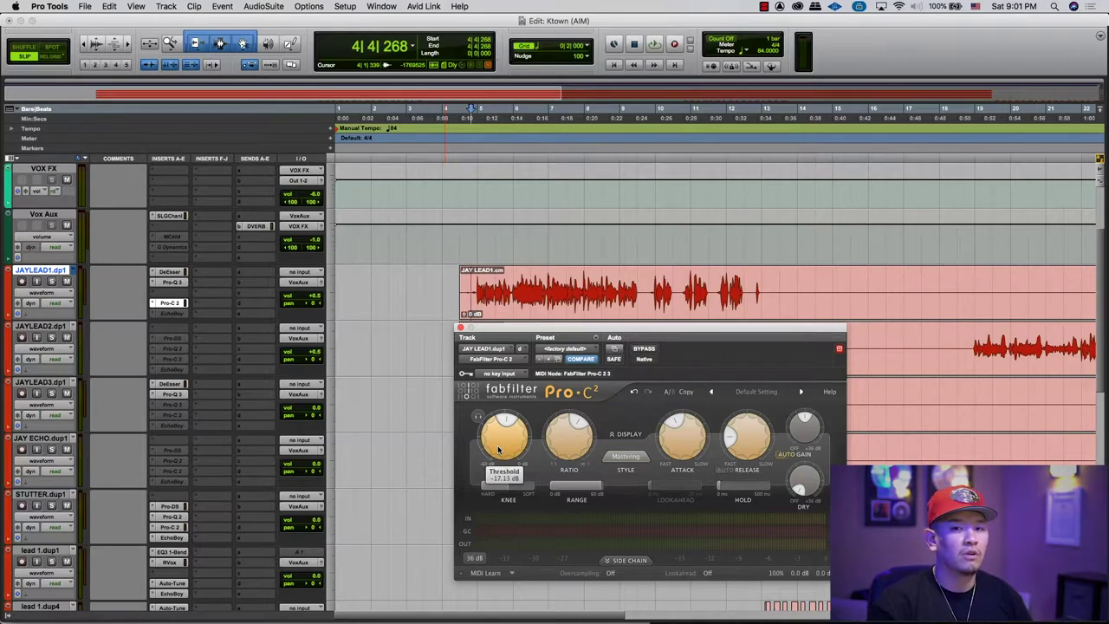
click(626, 457)
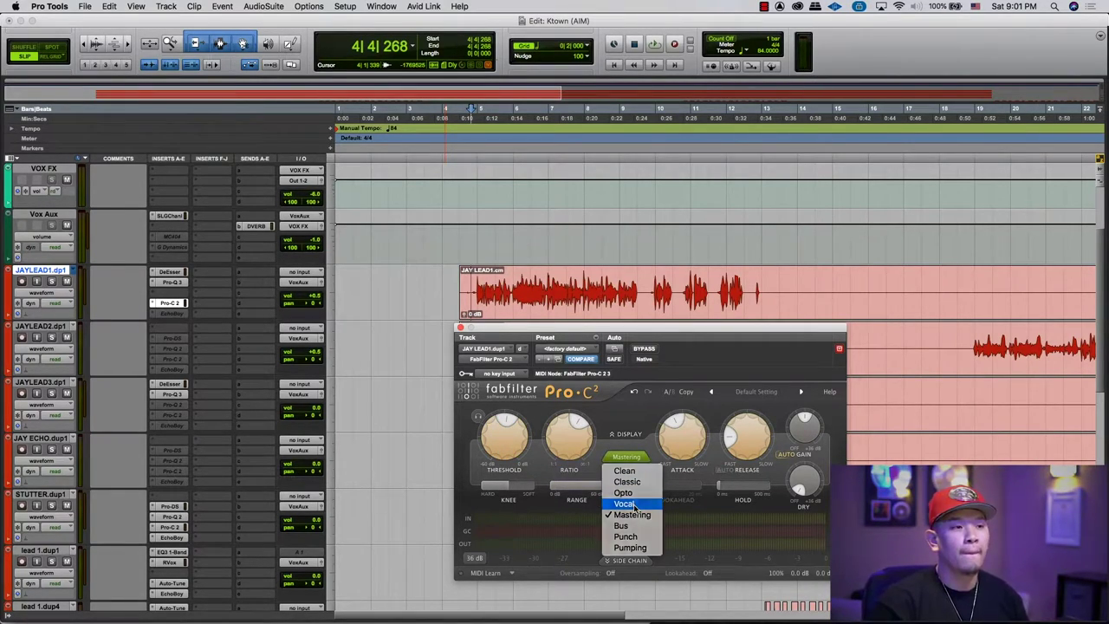
click(632, 505)
Play the lead vocal in Vocal style, fine-tuning the threshold to about -16.7 dB and shortening the attack.
key(space)
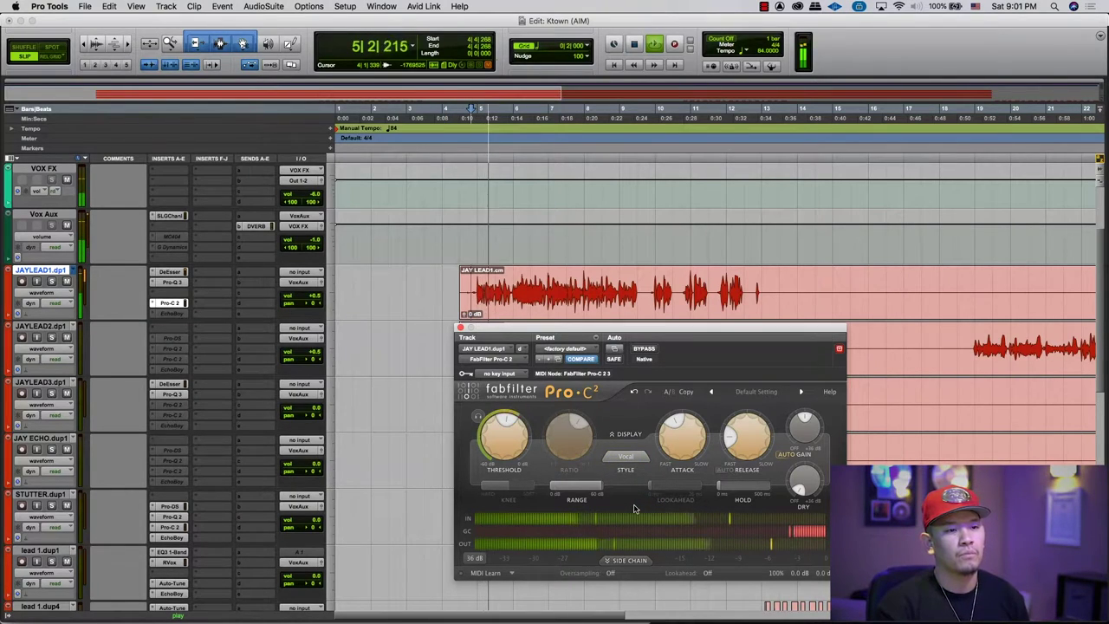
drag(506, 444, 507, 445)
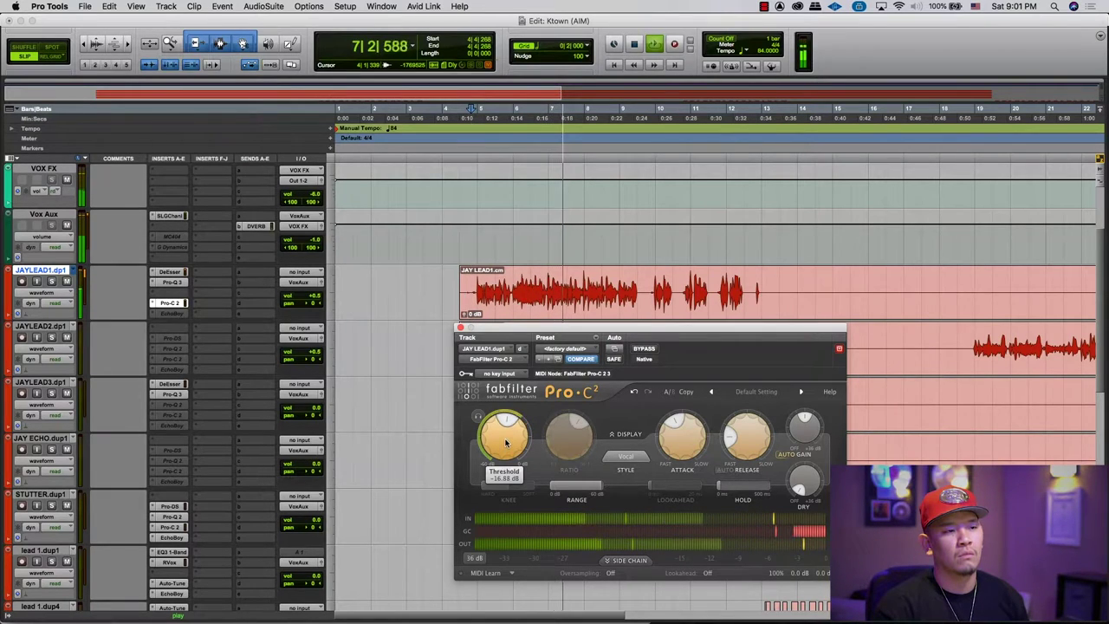
key(space)
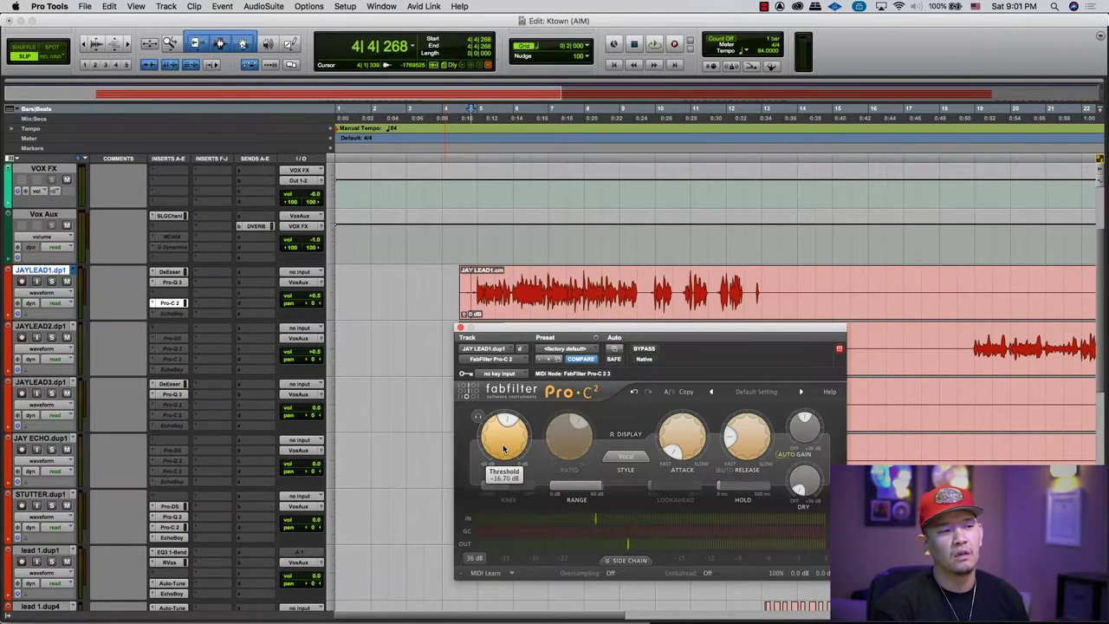
Audition the lead vocal with a very fast attack, and slow the attack to about 12.4 ms for comparison.
mouse_move(503, 463)
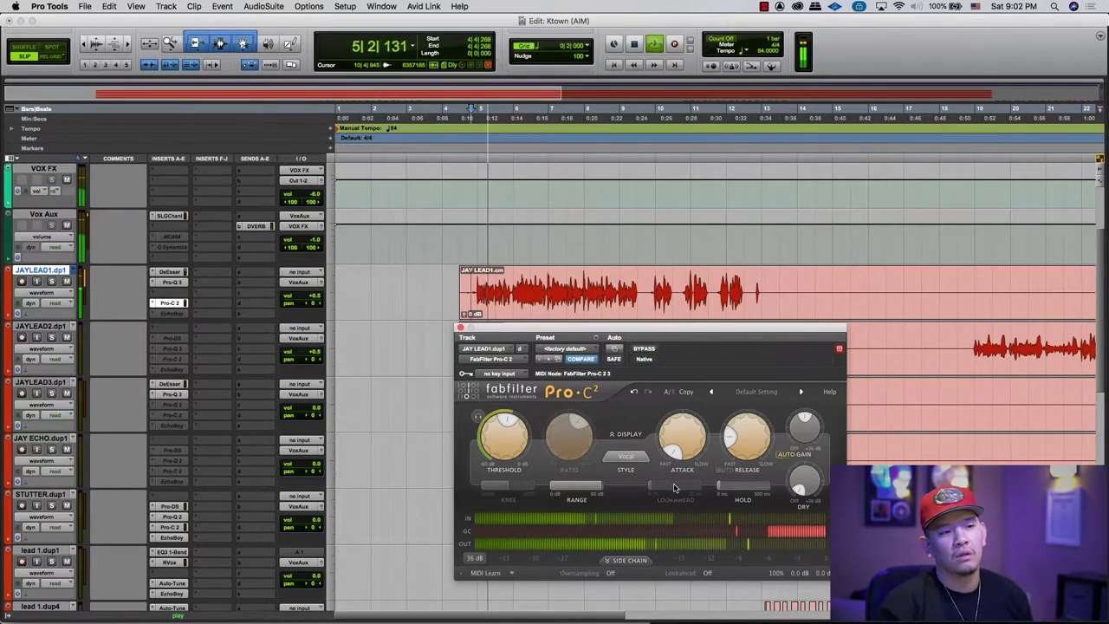
key(space)
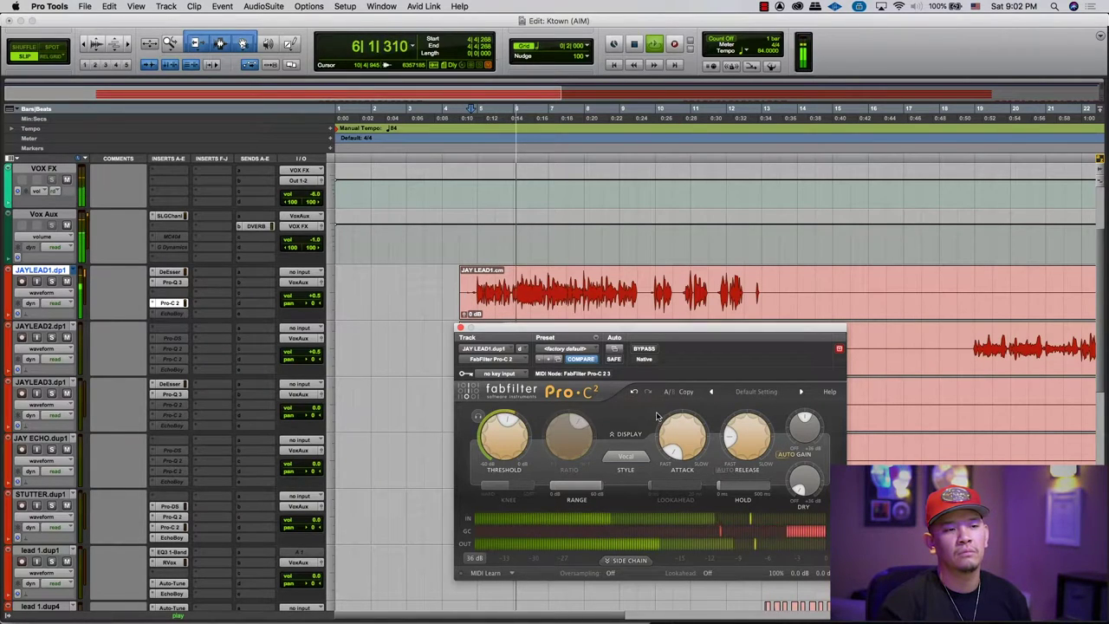
key(space)
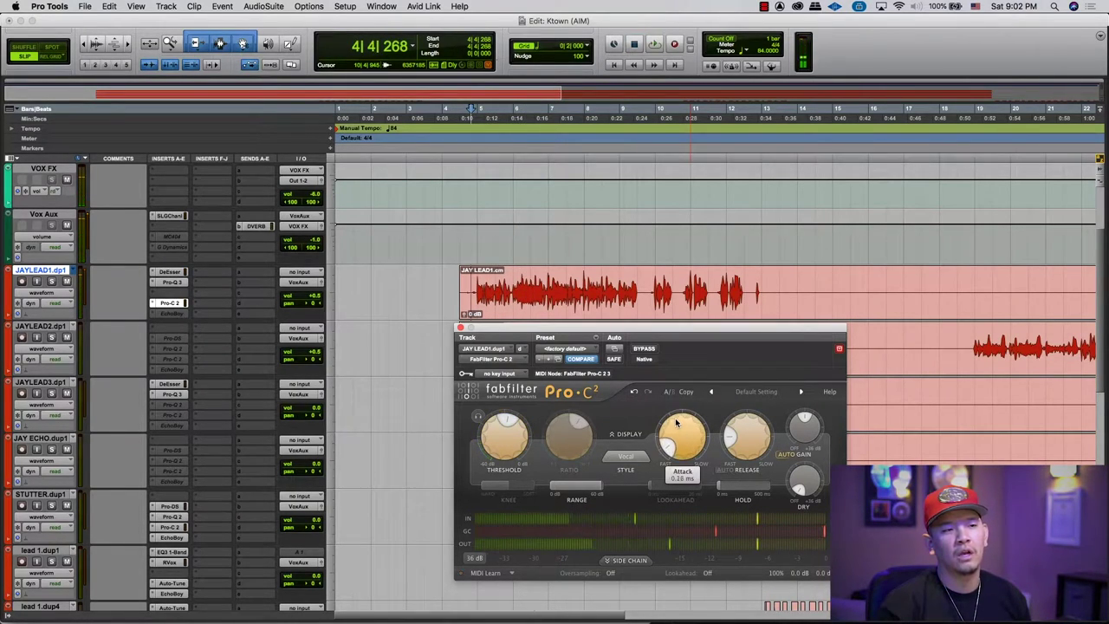
key(space)
scroll(679, 420, up, 3)
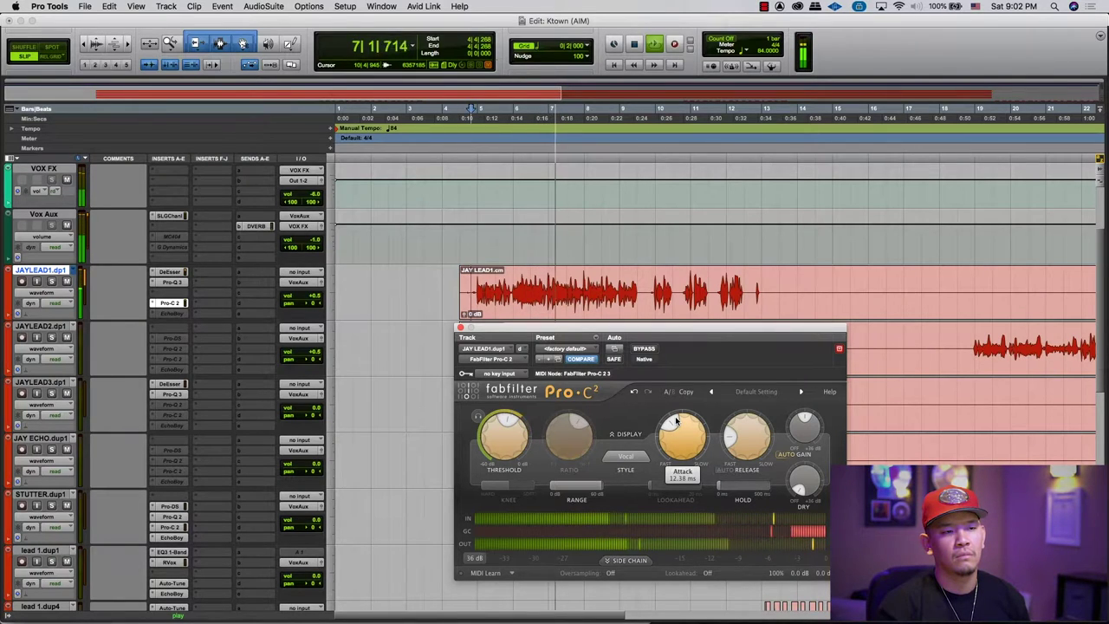
Try a heavier setting by restoring the fast attack and lowering the threshold to about -25.7 dB during playback.
key(space)
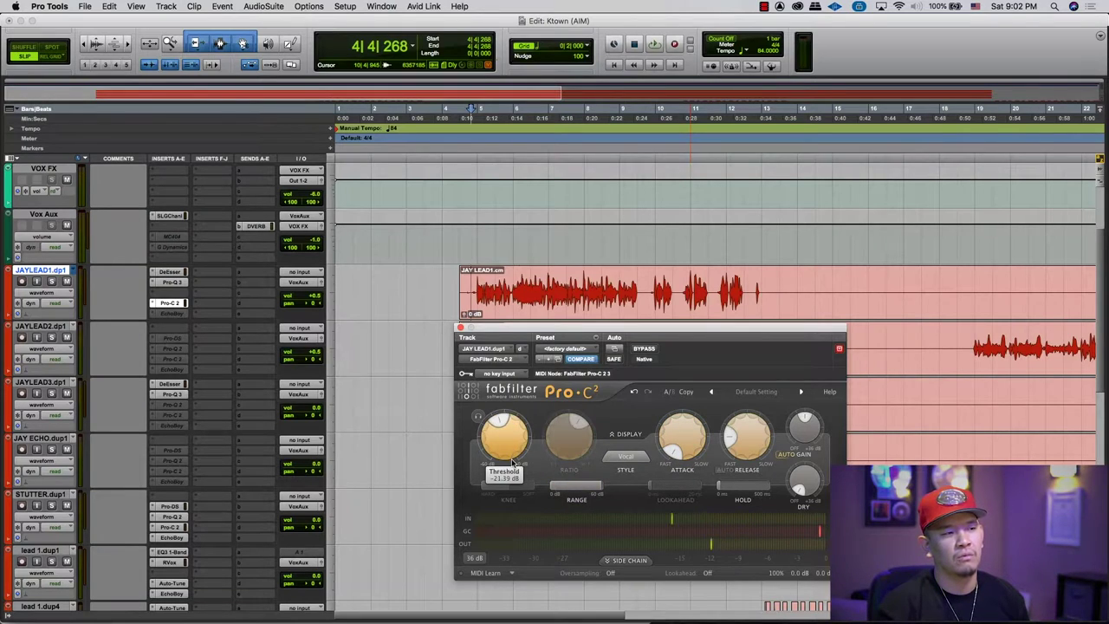
key(space)
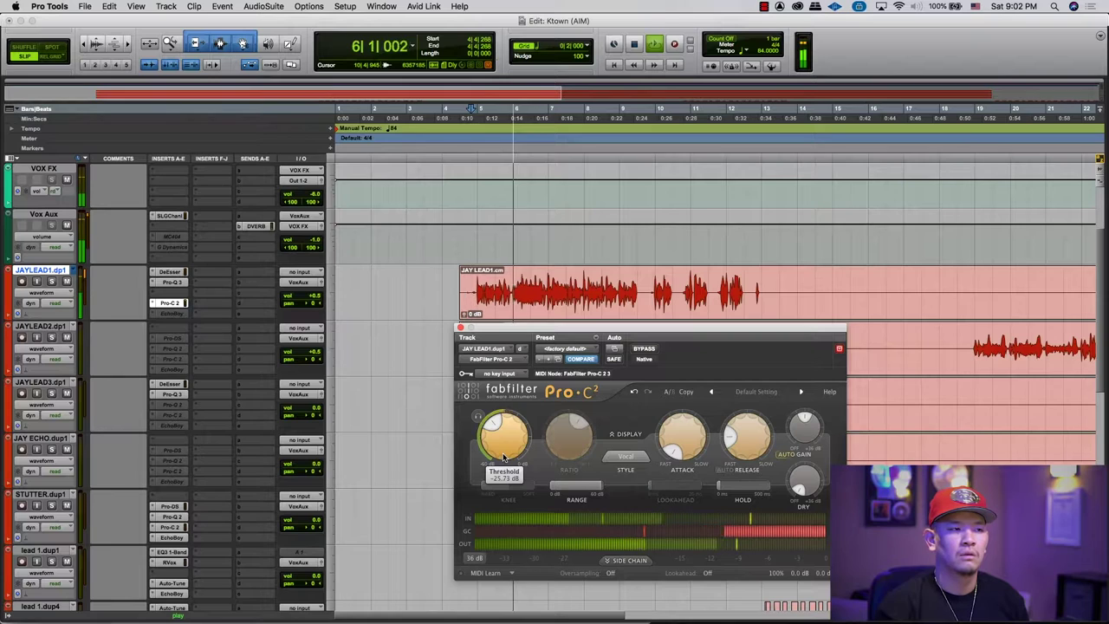
key(space)
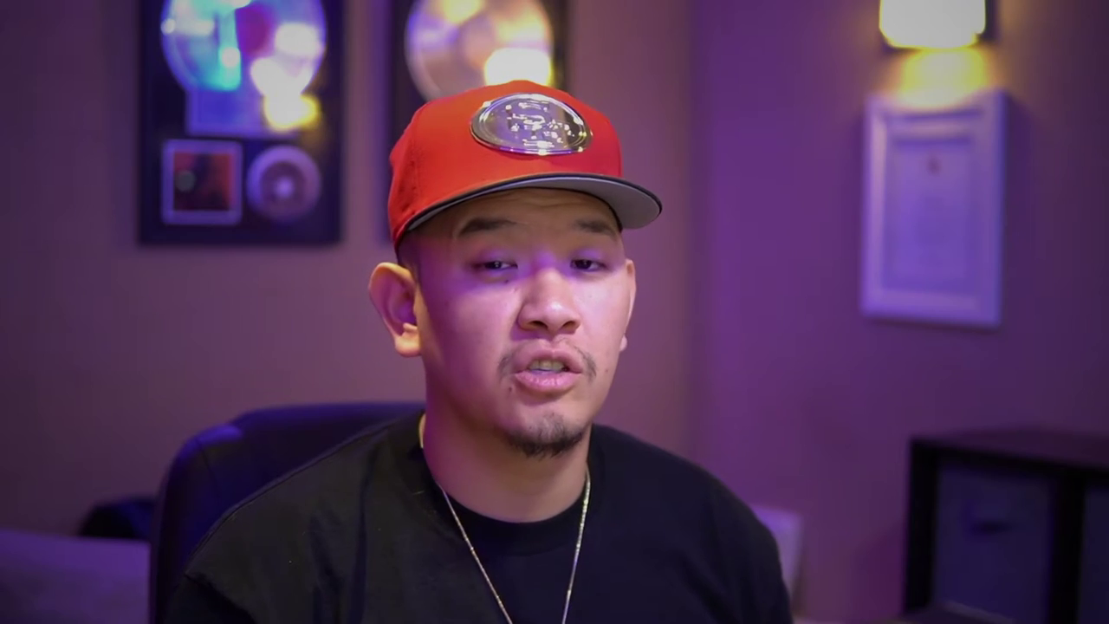
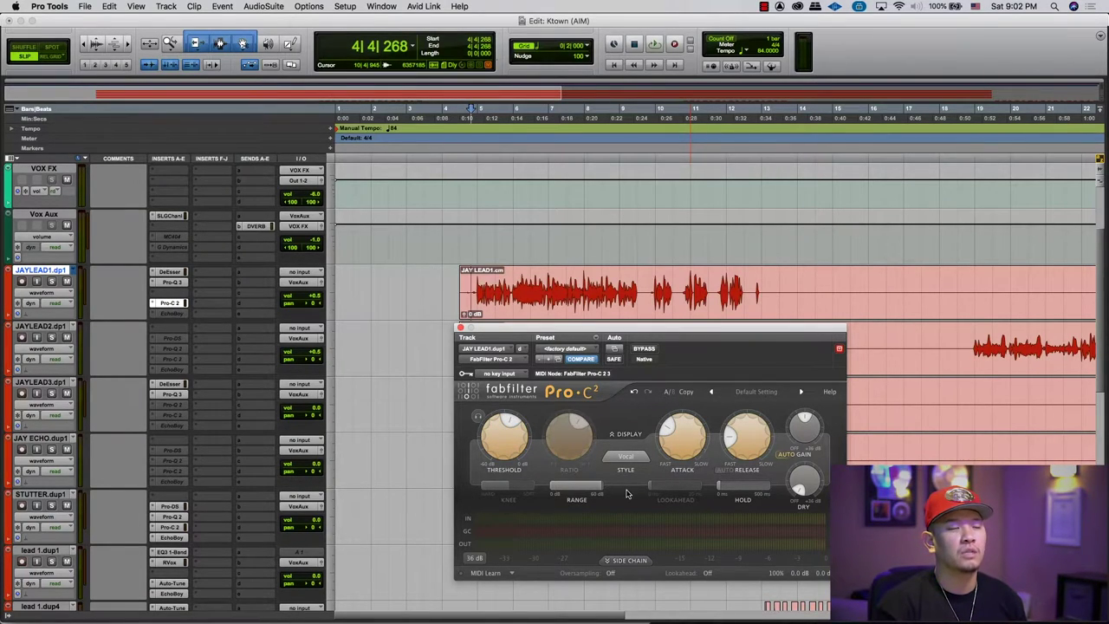
Raise the threshold to about -13.7 dB and readjust it by ear while playing the lead vocal.
key(space)
drag(506, 448, 510, 457)
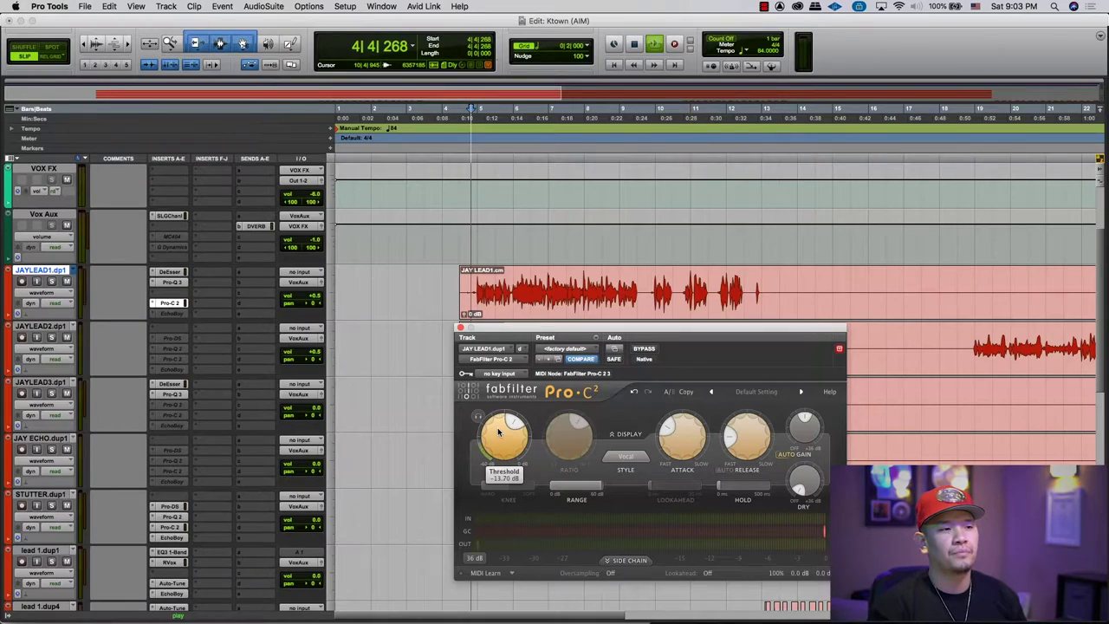
key(space)
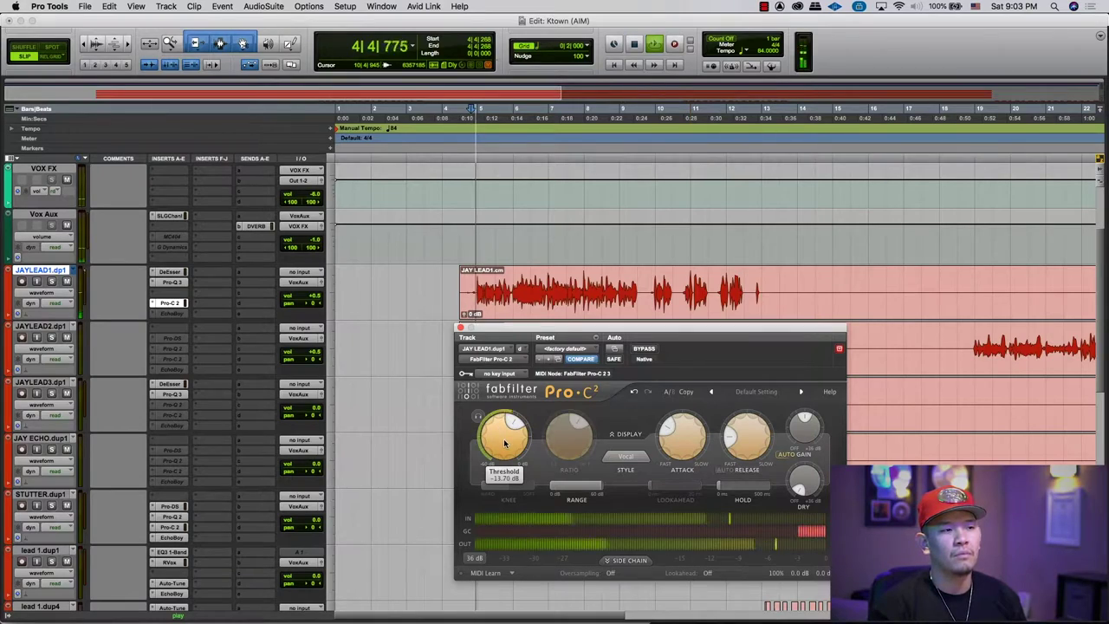
mouse_move(497, 427)
mouse_down()
mouse_move(511, 491)
mouse_move(510, 442)
mouse_up()
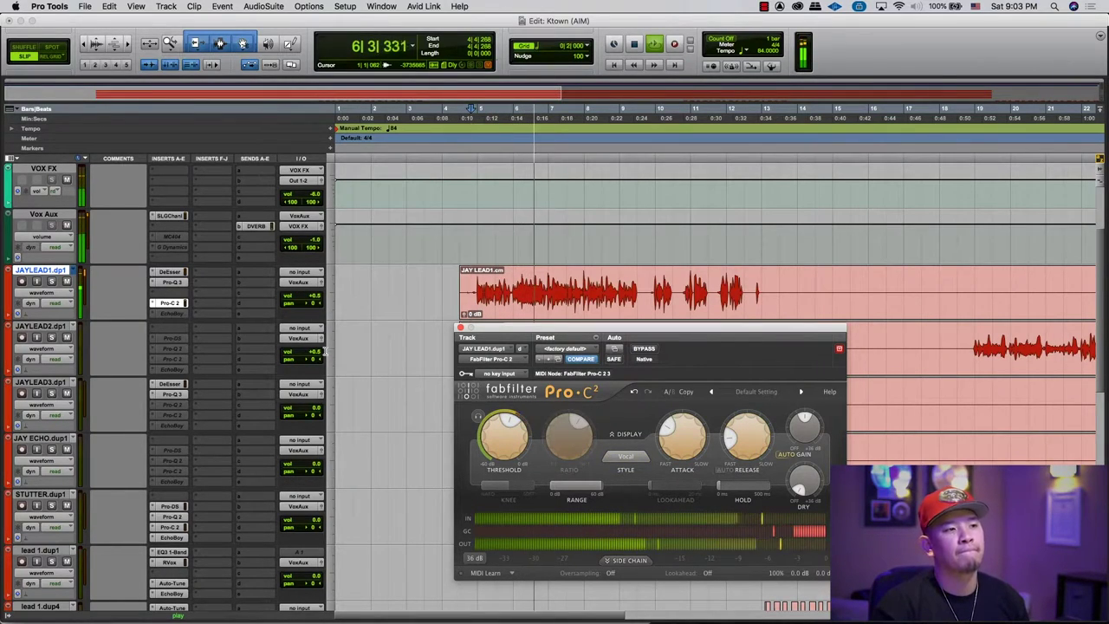
Reposition the Pro-C 2 compressor window below the lead vocal clip and stop playback.
drag(498, 329, 460, 329)
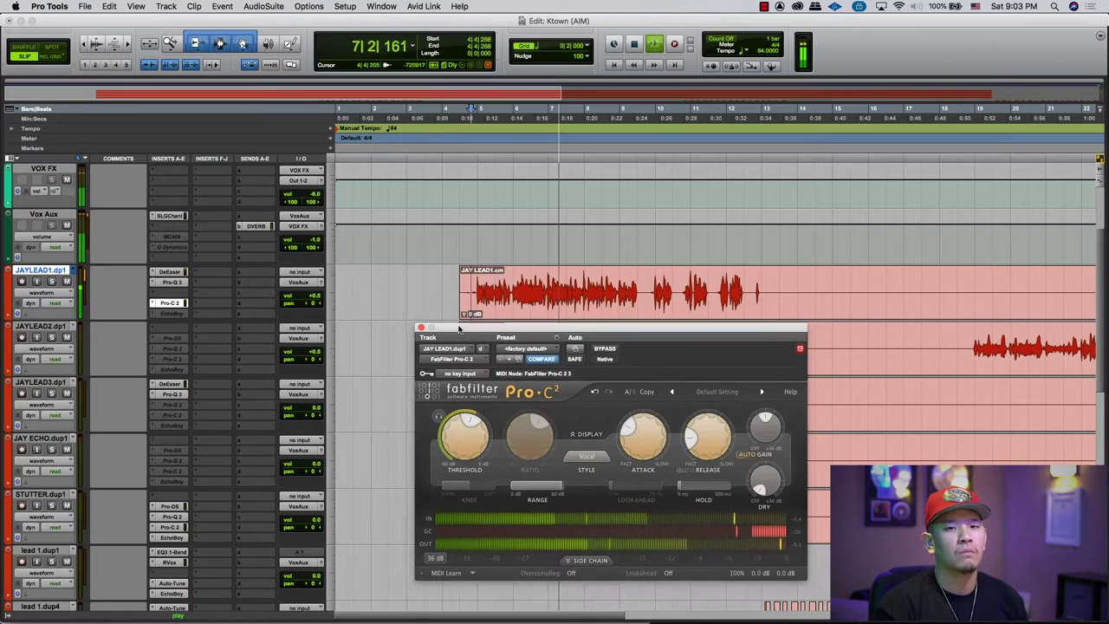
key(space)
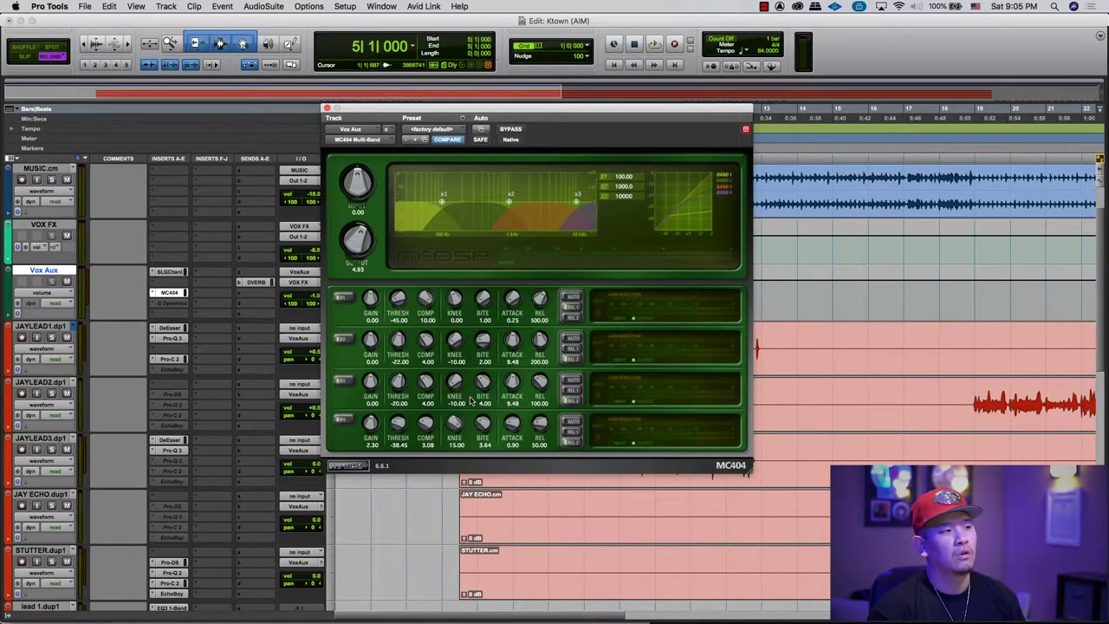
Audition the Vox Aux through the MC404 multiband compressor and raise band 1's threshold to about -41.2 dB.
key(space)
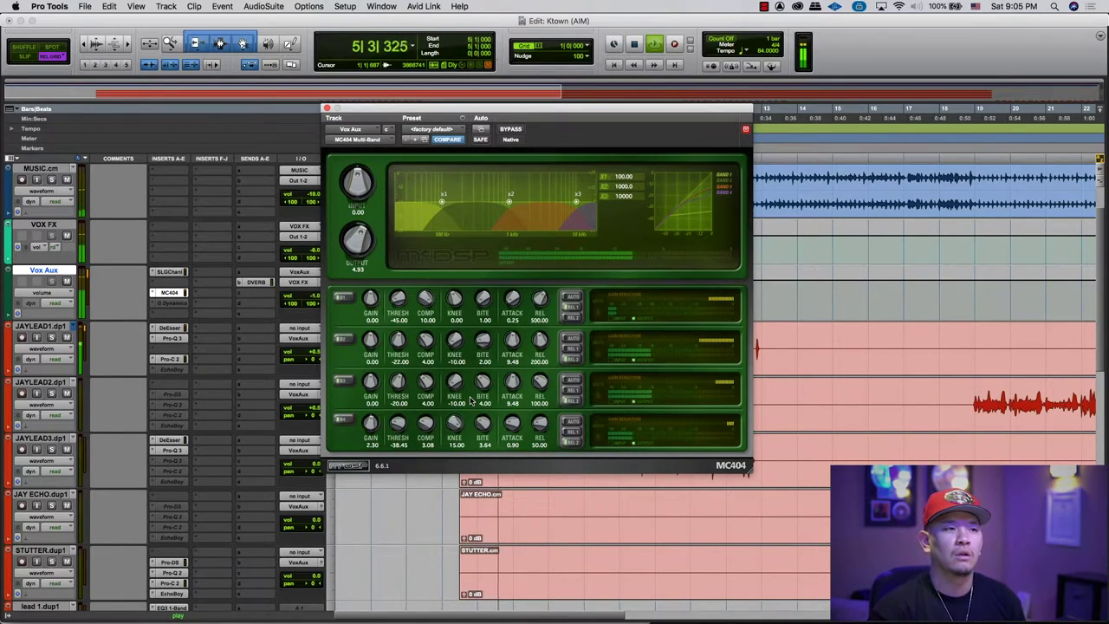
key(space)
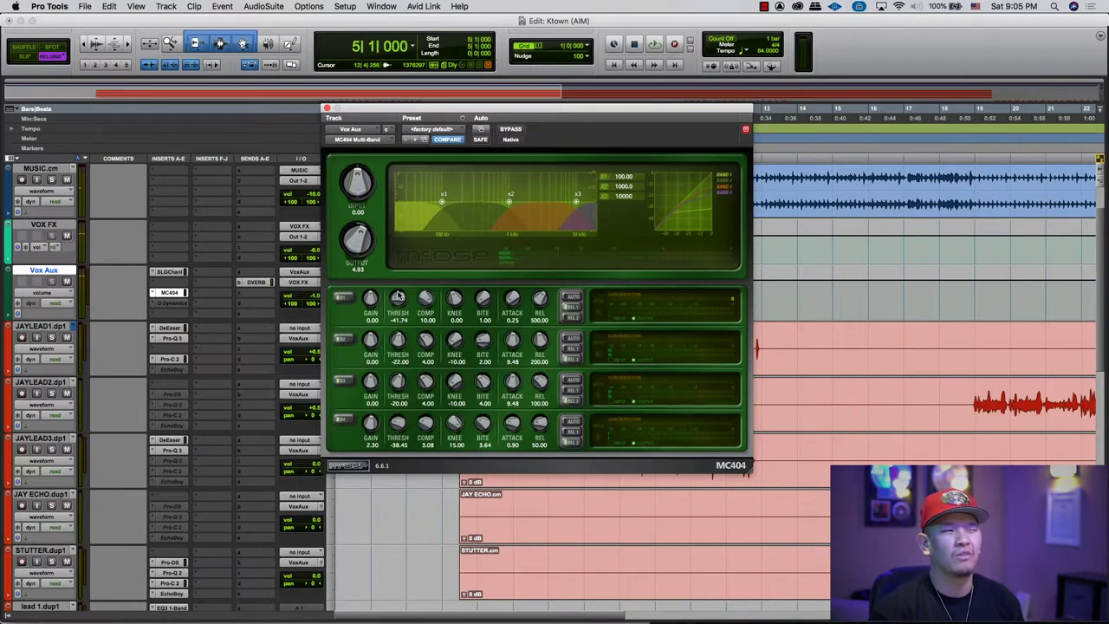
key(space)
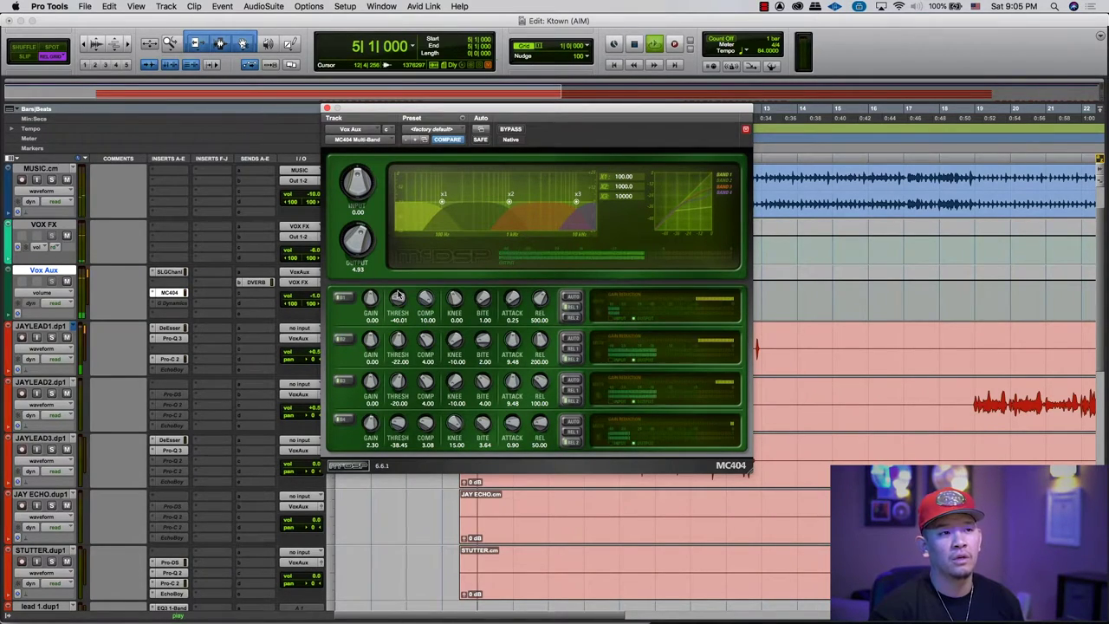
drag(396, 299, 397, 302)
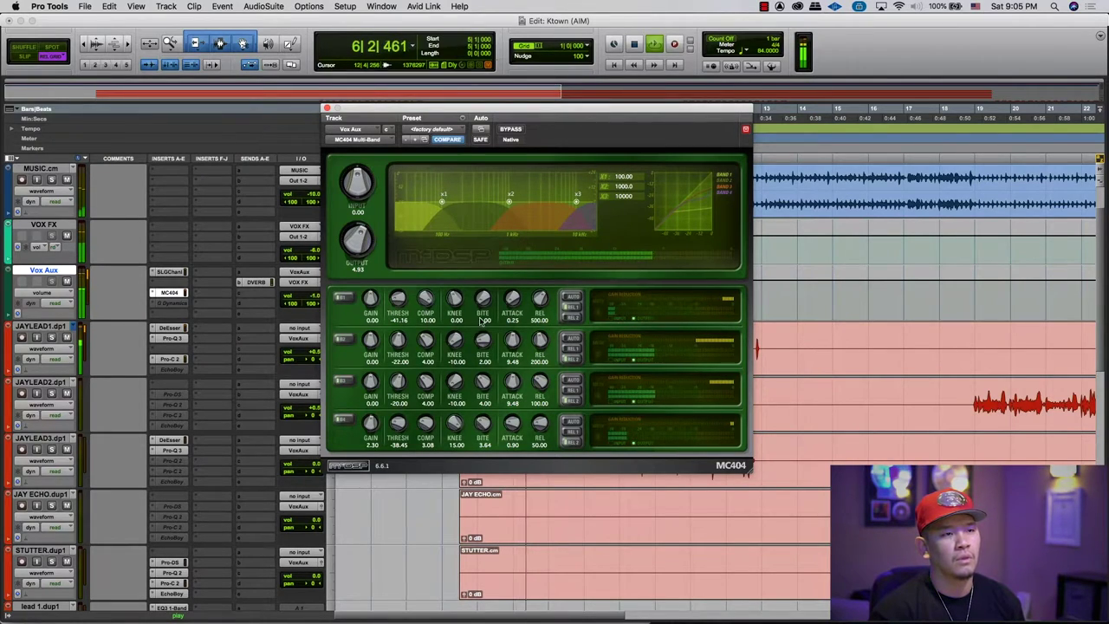
key(space)
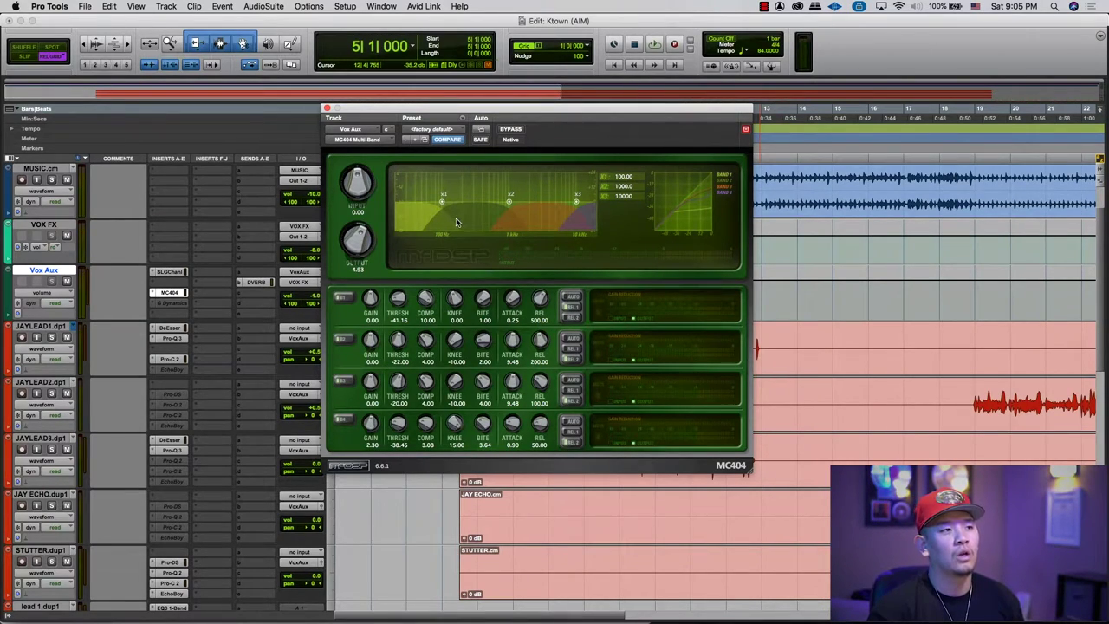
Adjust the MC404's band 2 threshold by ear during playback, settling at about -21.8 dB.
key(space)
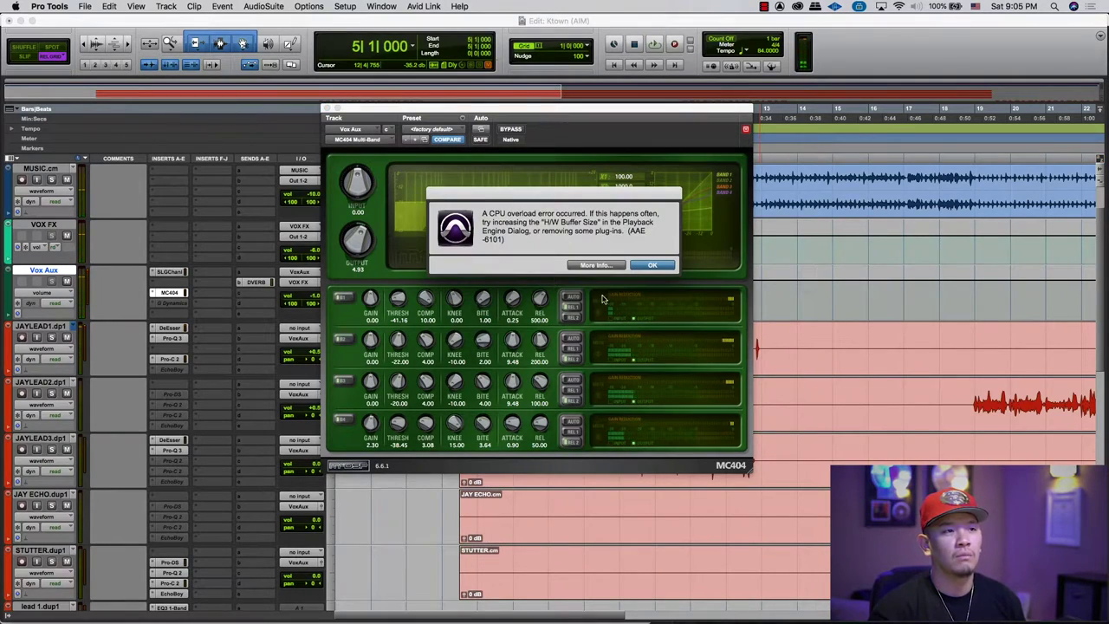
key(Return)
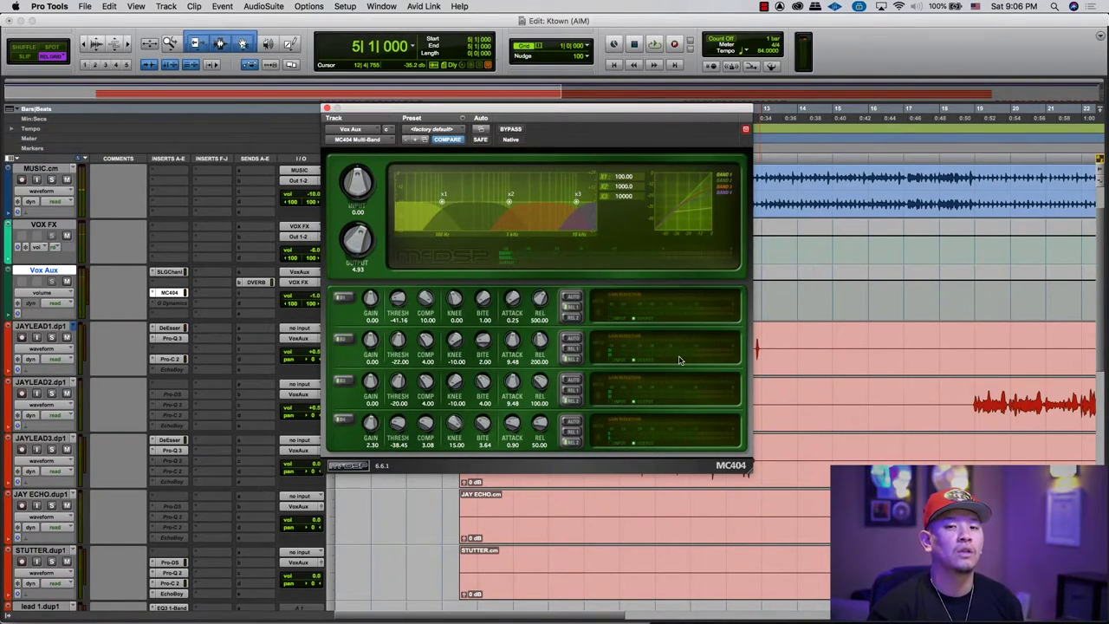
key(space)
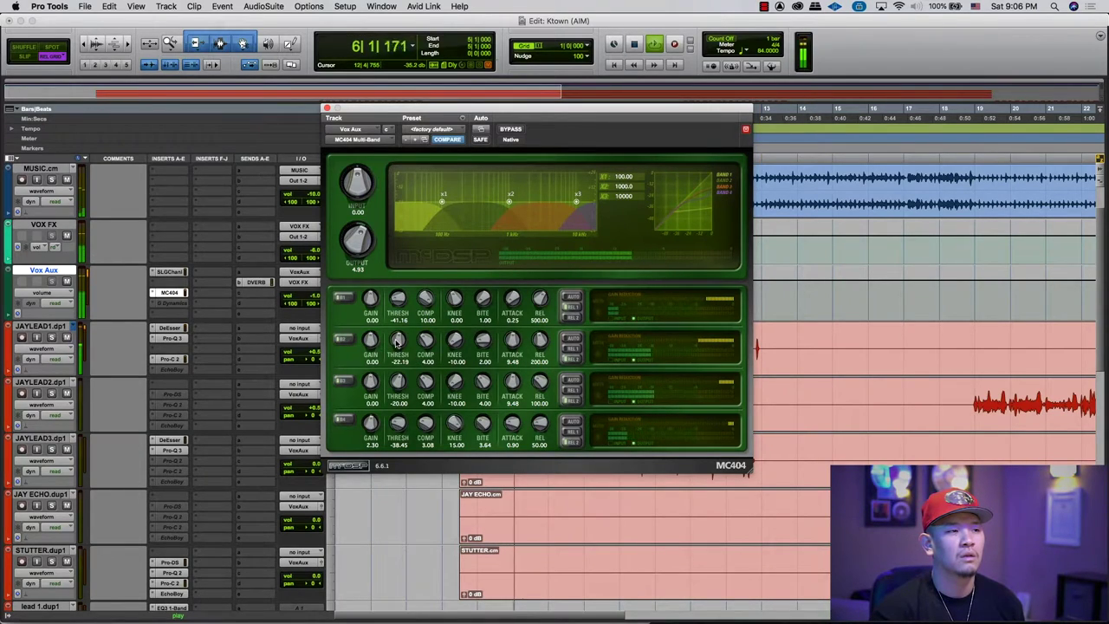
drag(397, 343, 397, 337)
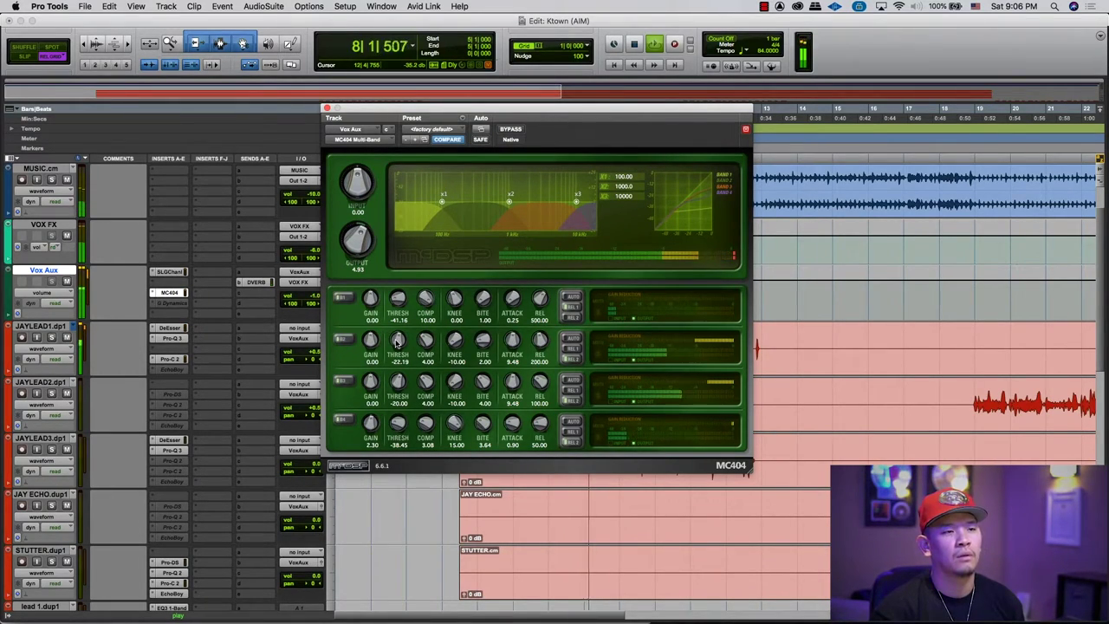
key(space)
key(space)
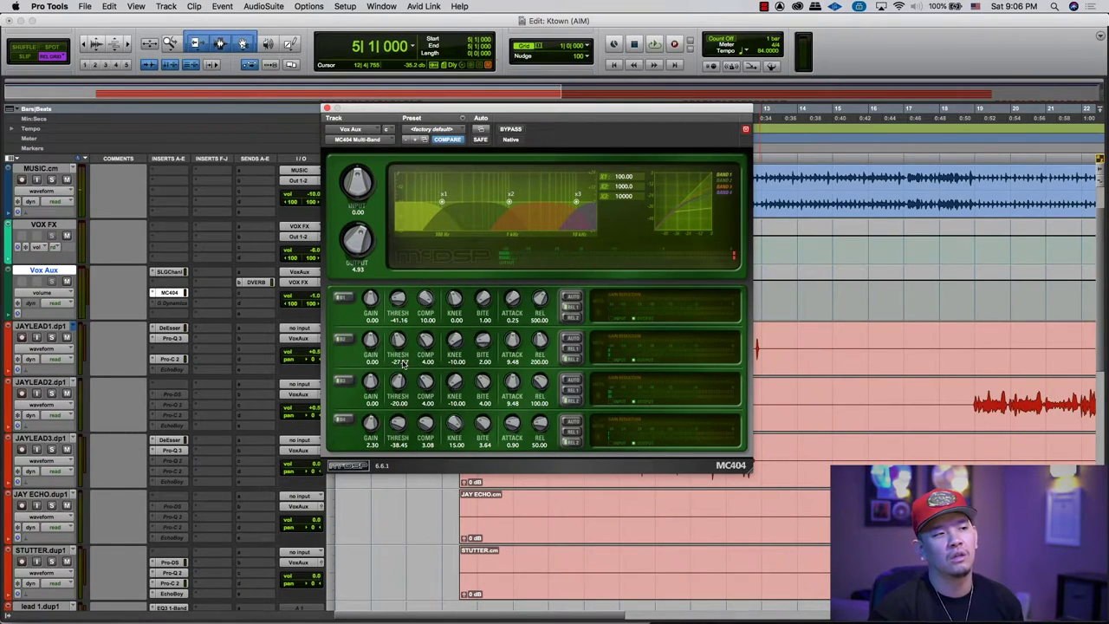
key(space)
drag(397, 347, 392, 333)
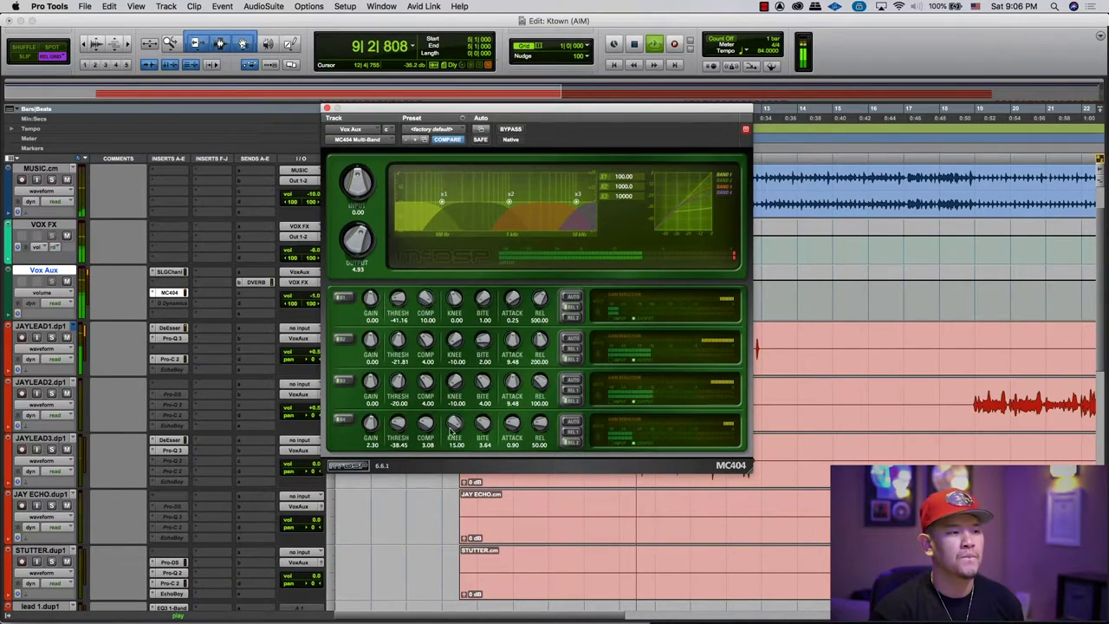
Lower the MC404's band 4 threshold to about -47.1 dB, raise its gain to about 2.7 dB while auditioning, and close the plug-in.
key(space)
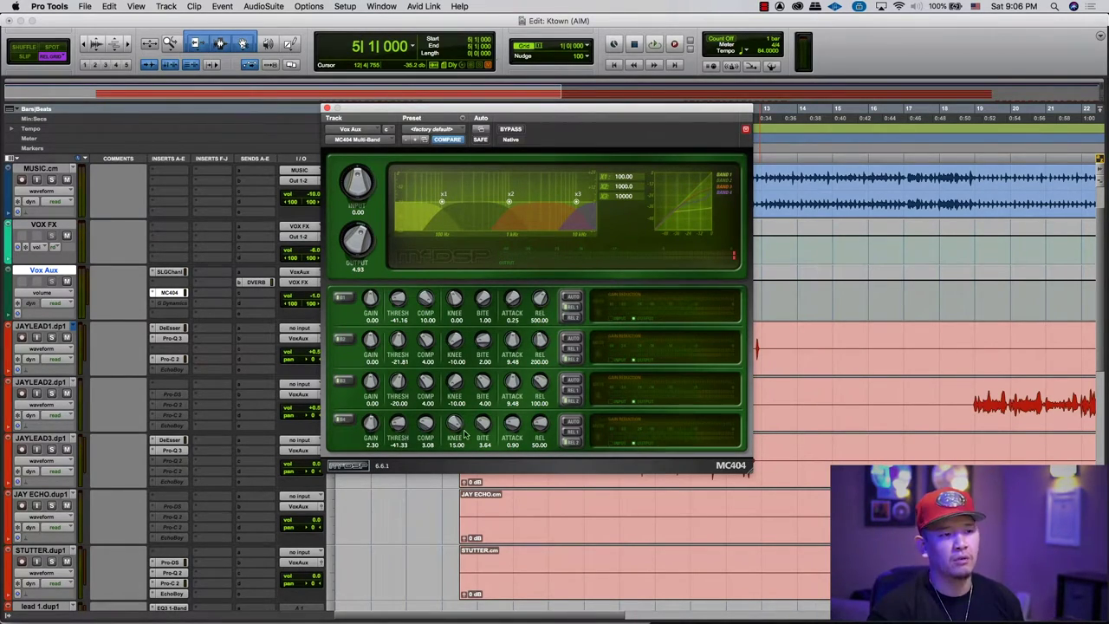
key(space)
key(space)
key(space)
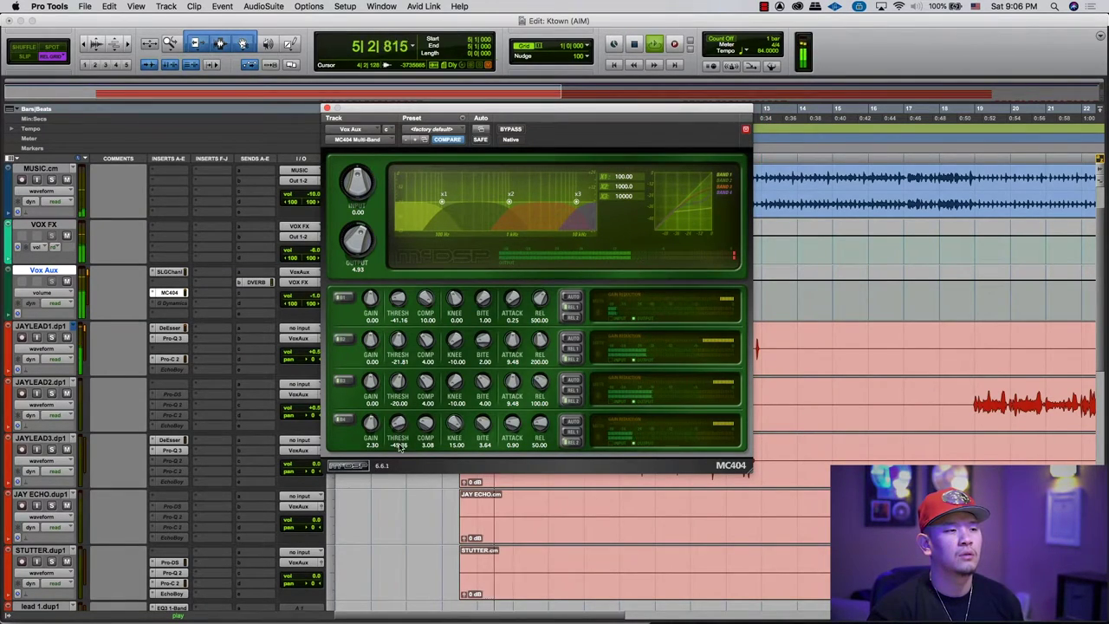
drag(373, 425, 371, 424)
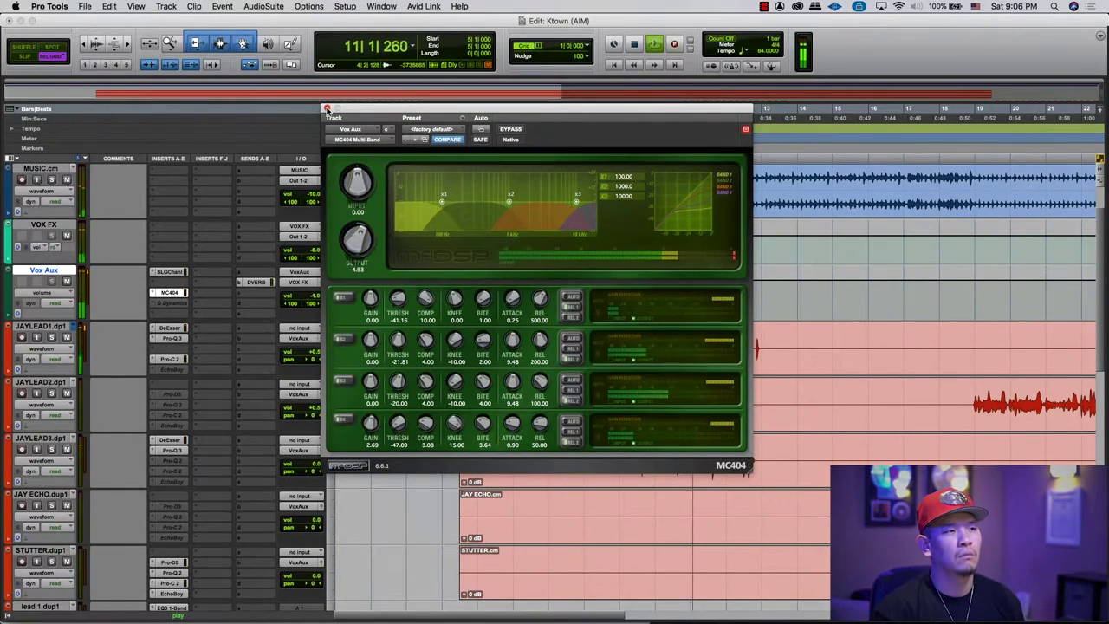
click(326, 108)
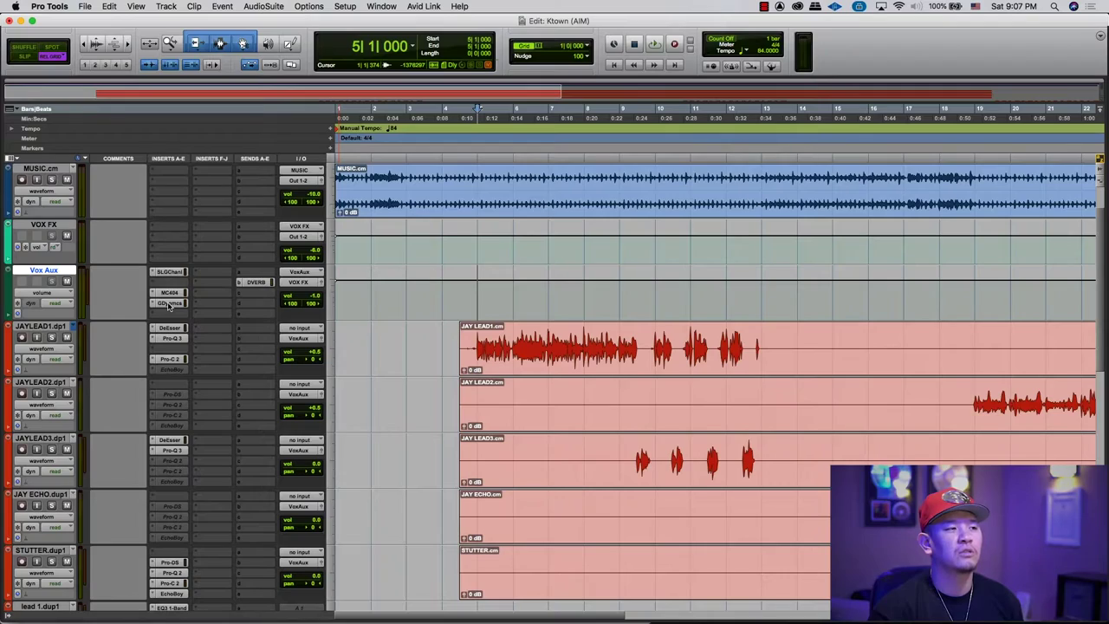
Open Channel G Dynamics on the Vox Aux, audition it, and lower the compressor gain to about 4.2 dB.
click(169, 302)
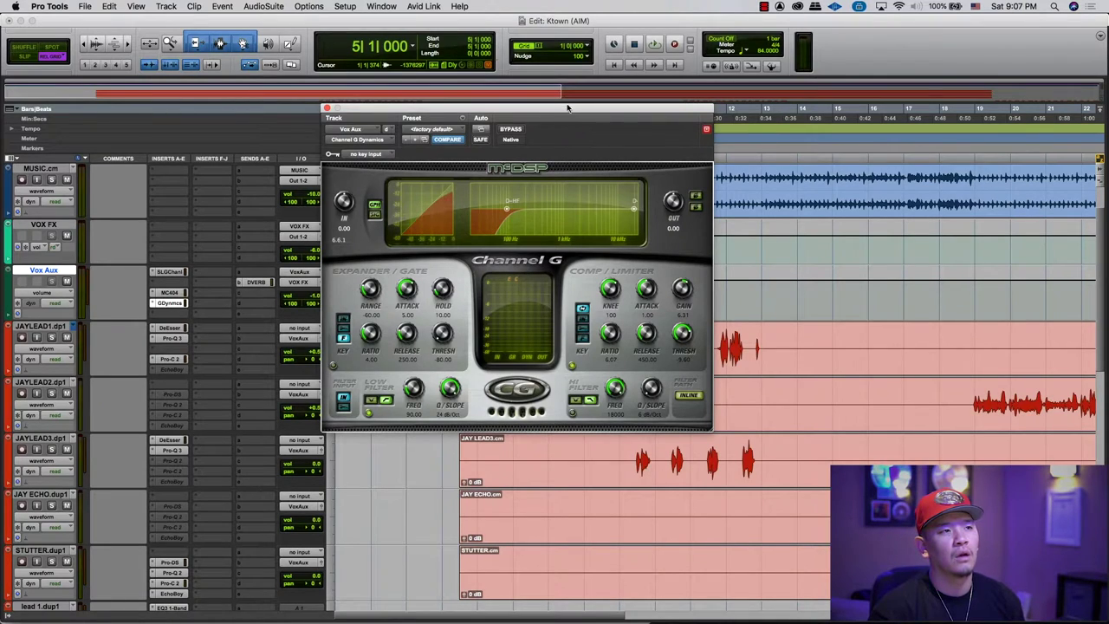
drag(561, 110, 672, 210)
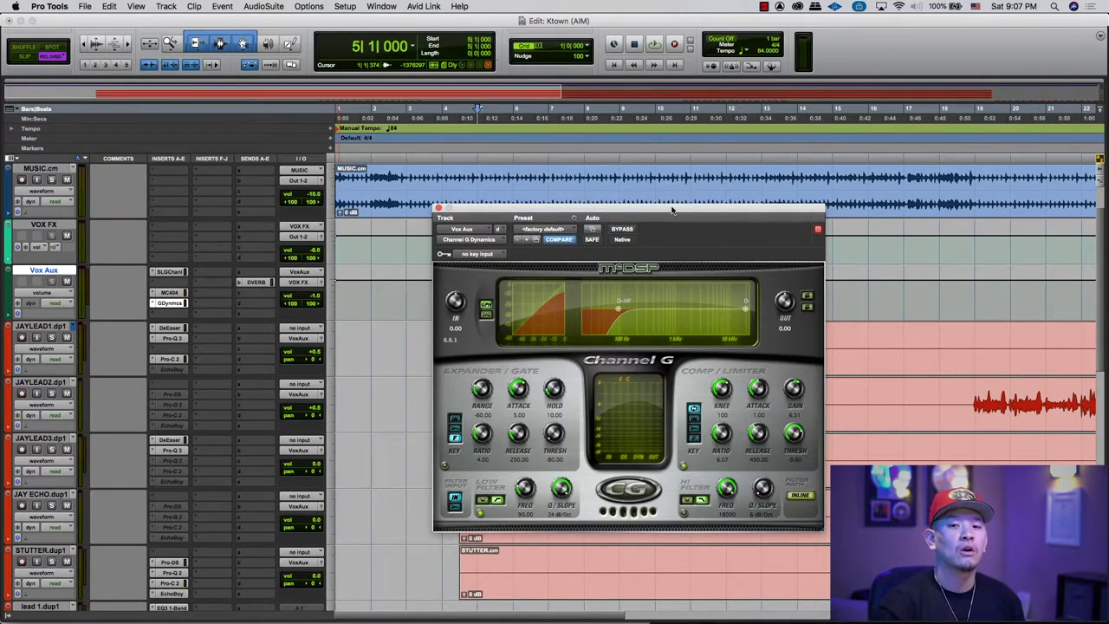
key(space)
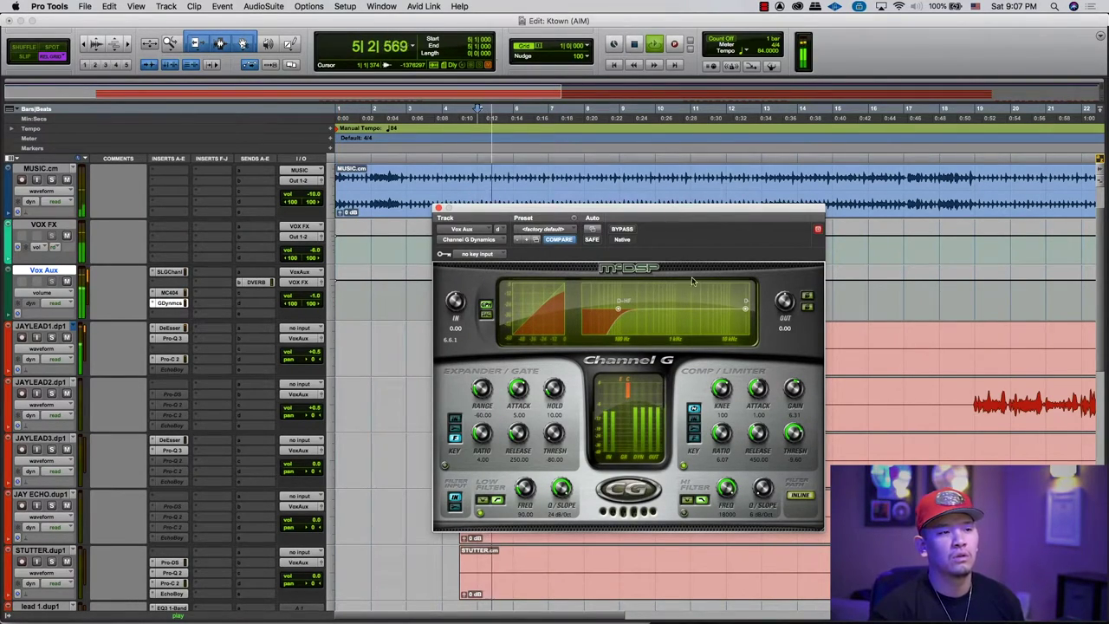
key(space)
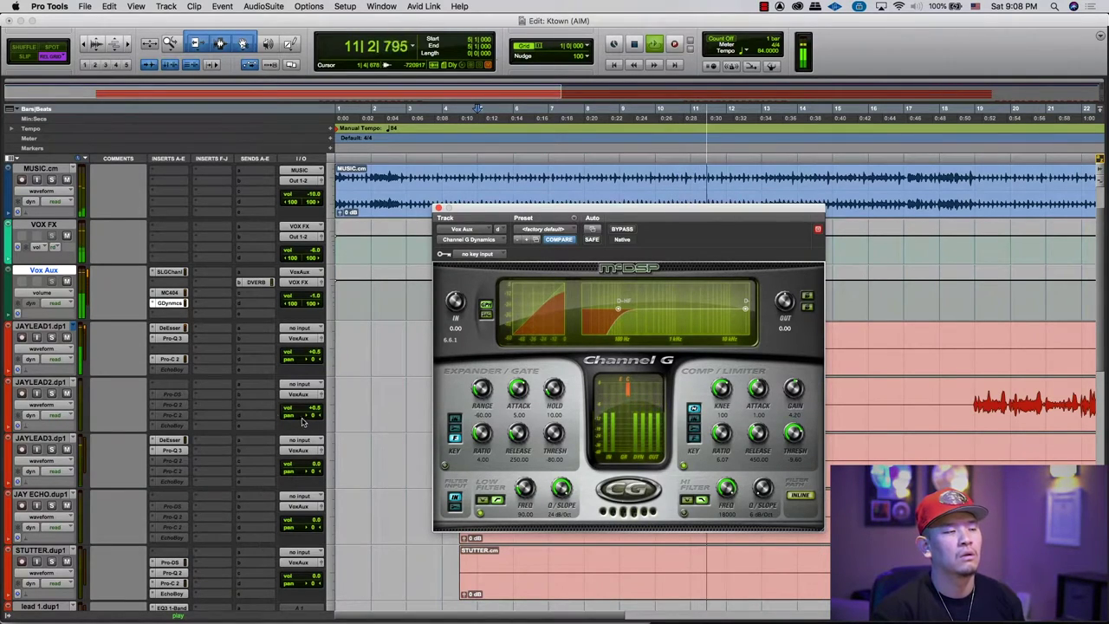
Check the DeEsser on the first lead vocal track and the SLGChan insert on the Vox Aux during playback.
click(169, 328)
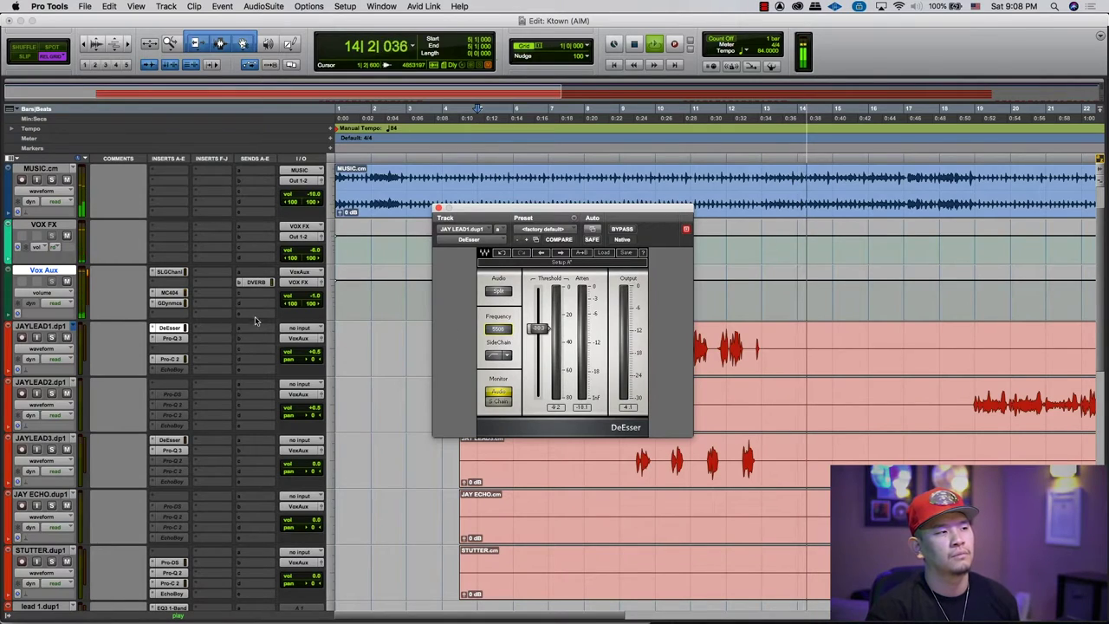
click(169, 328)
click(169, 273)
click(172, 274)
key(space)
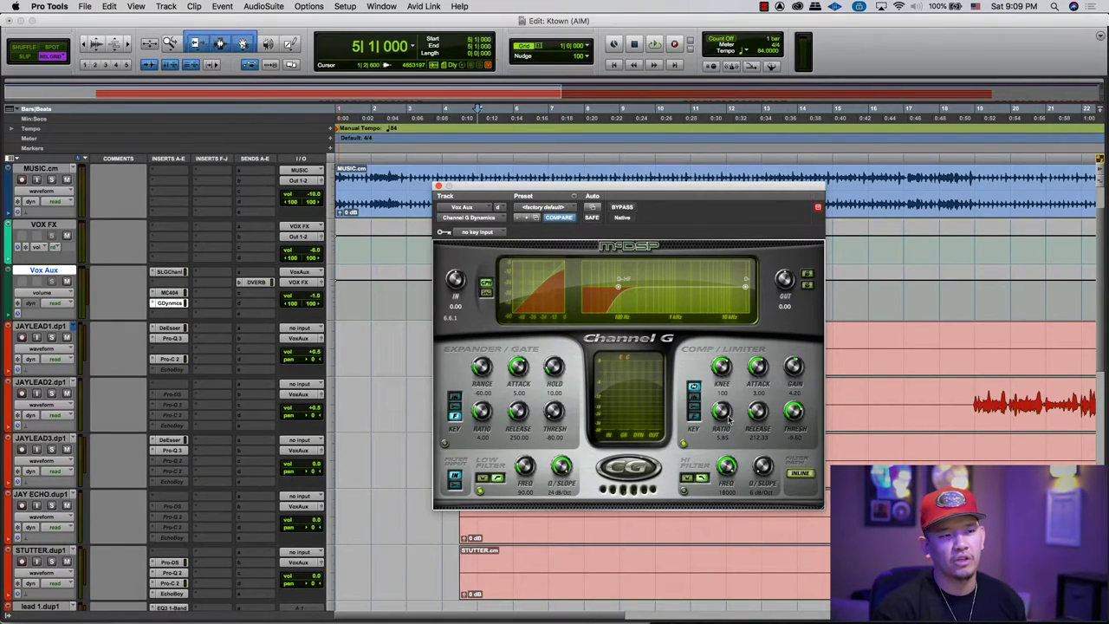
Adjust Channel G compression during playback to about 6.3 ratio, -11.9 dB threshold, 0.31 attack, 304 release and 3.6 dB gain.
key(space)
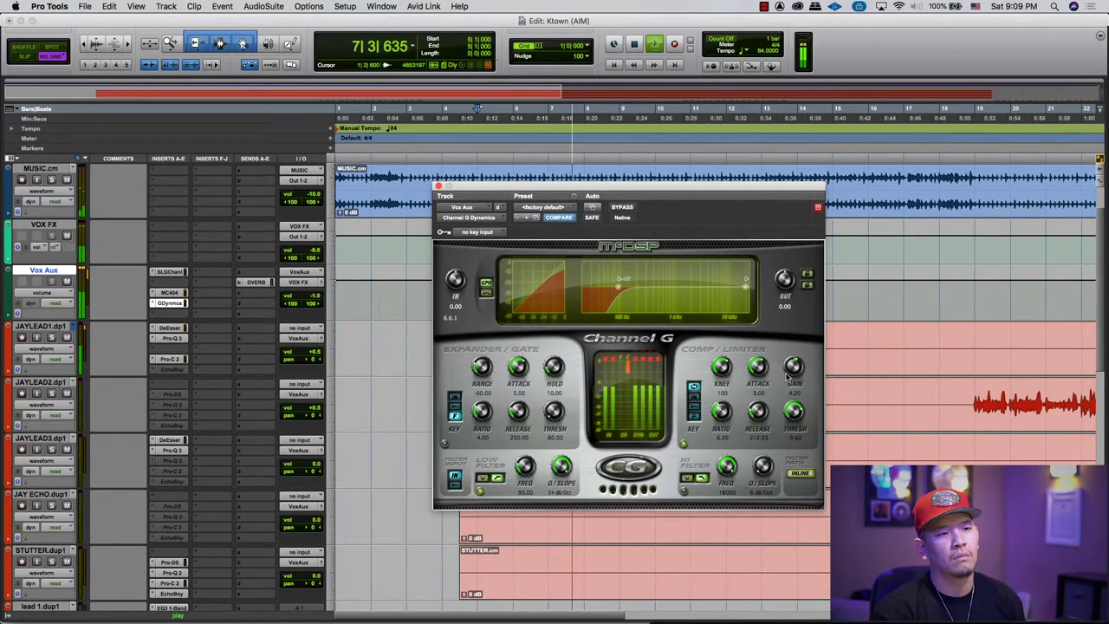
drag(792, 367, 794, 373)
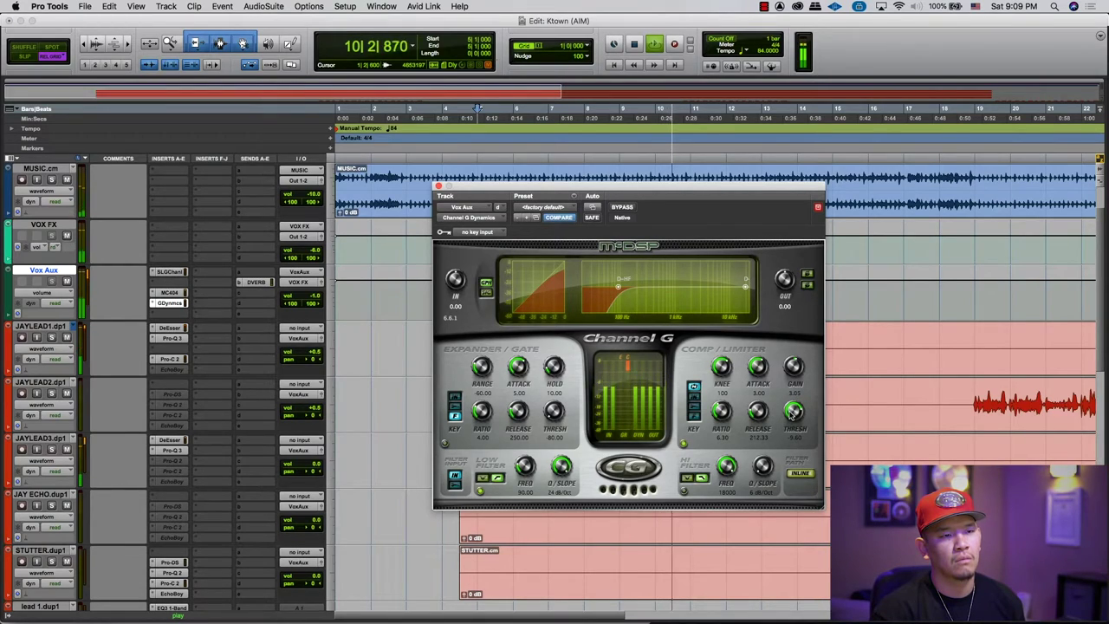
drag(793, 412, 801, 419)
key(space)
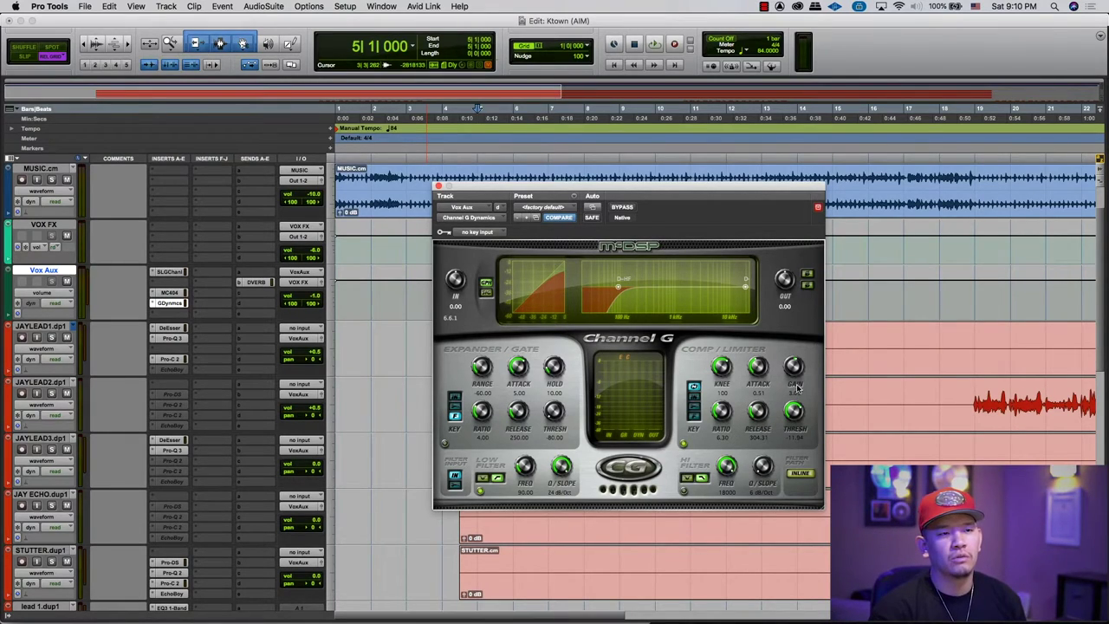
Fine-tune the Channel G compressor gain to about 3.8 dB during playback and compare it with the plug-in bypassed.
key(space)
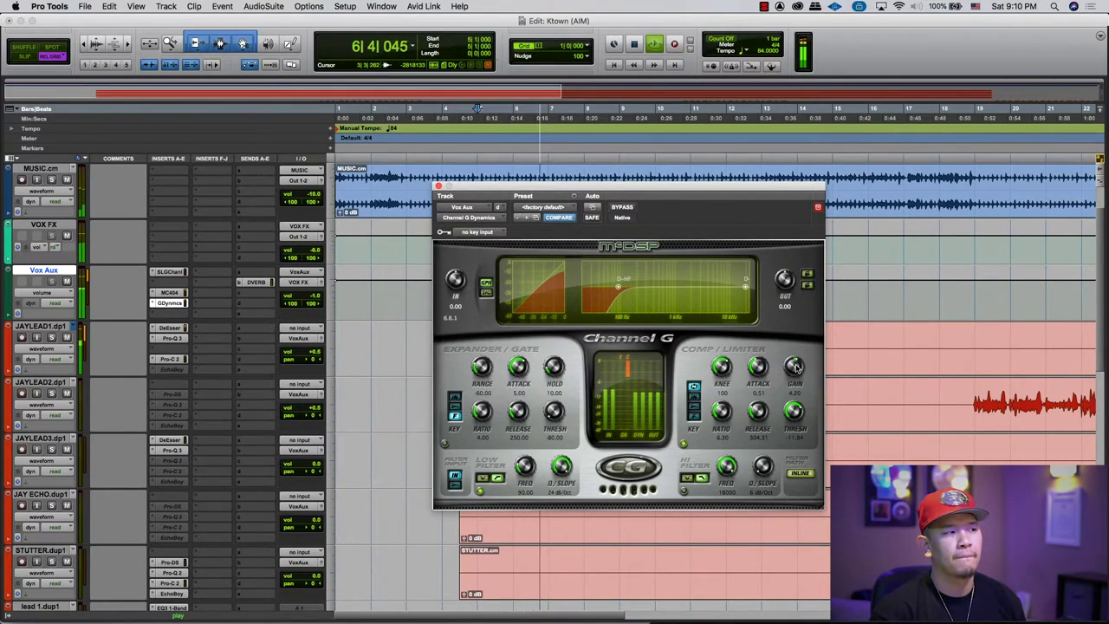
drag(796, 367, 795, 366)
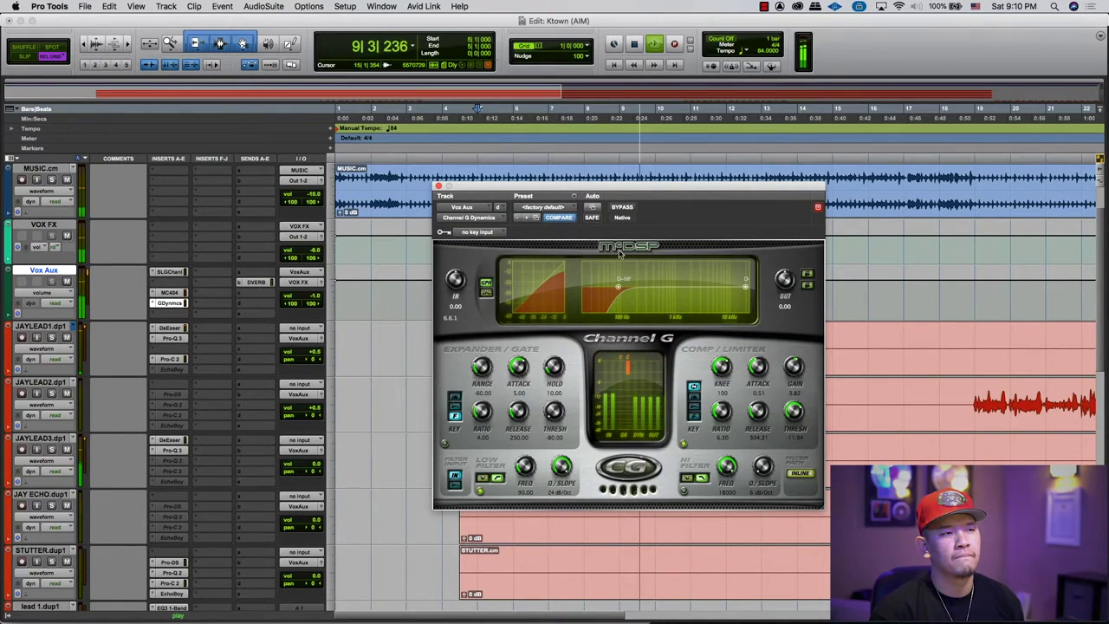
click(629, 210)
click(629, 209)
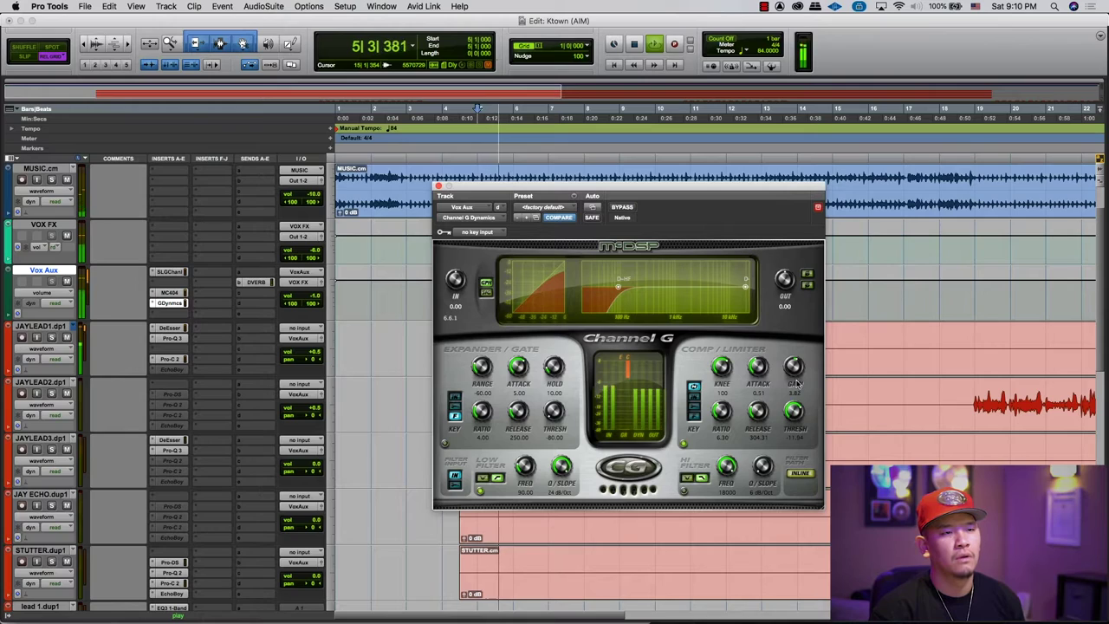
Raise the Channel G compressor gain to about 5.5 dB, compare against the bypassed signal, and close the plug-in.
drag(795, 375, 795, 373)
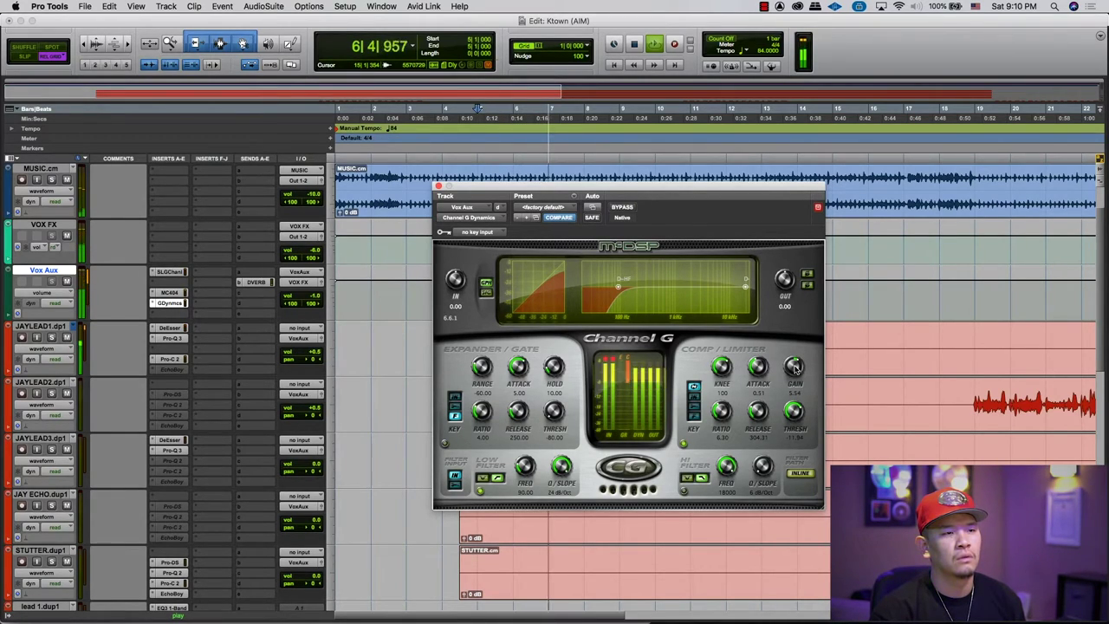
click(623, 208)
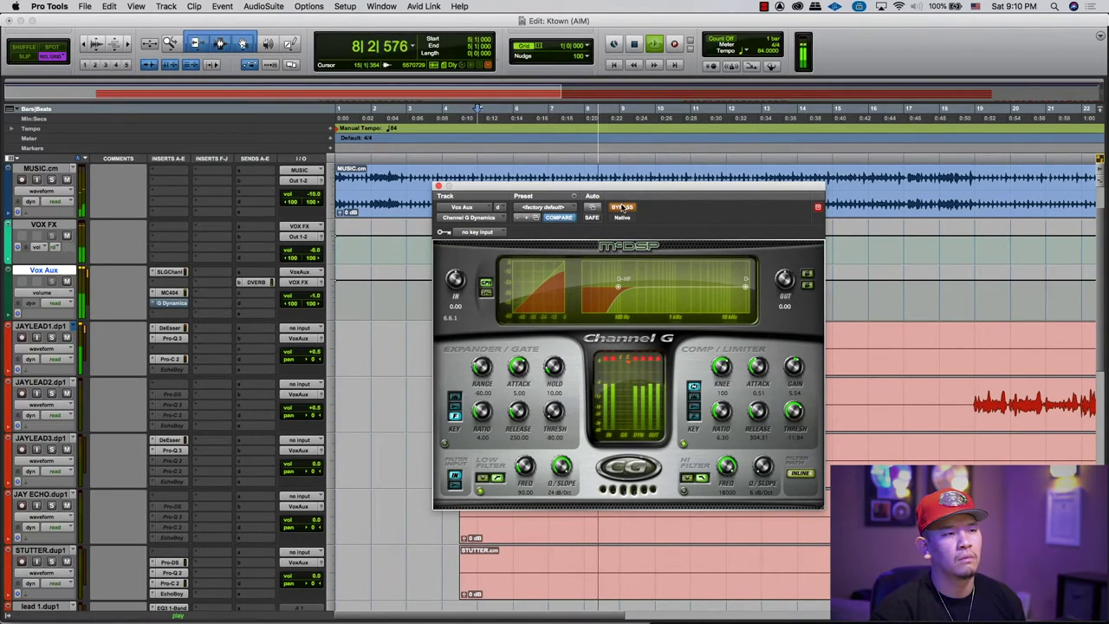
click(623, 208)
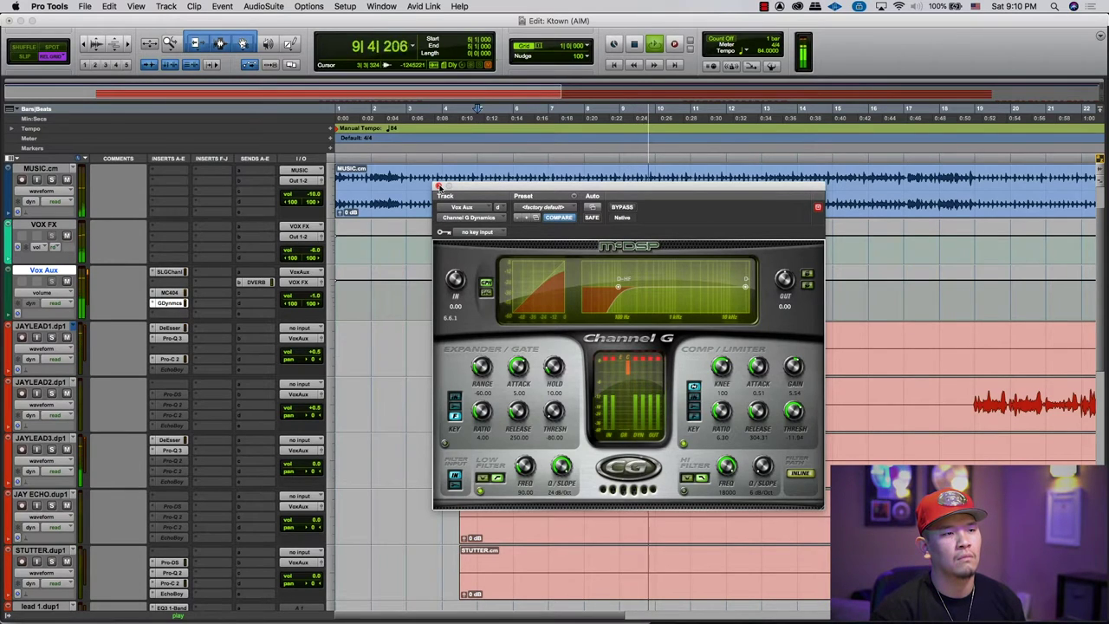
click(440, 188)
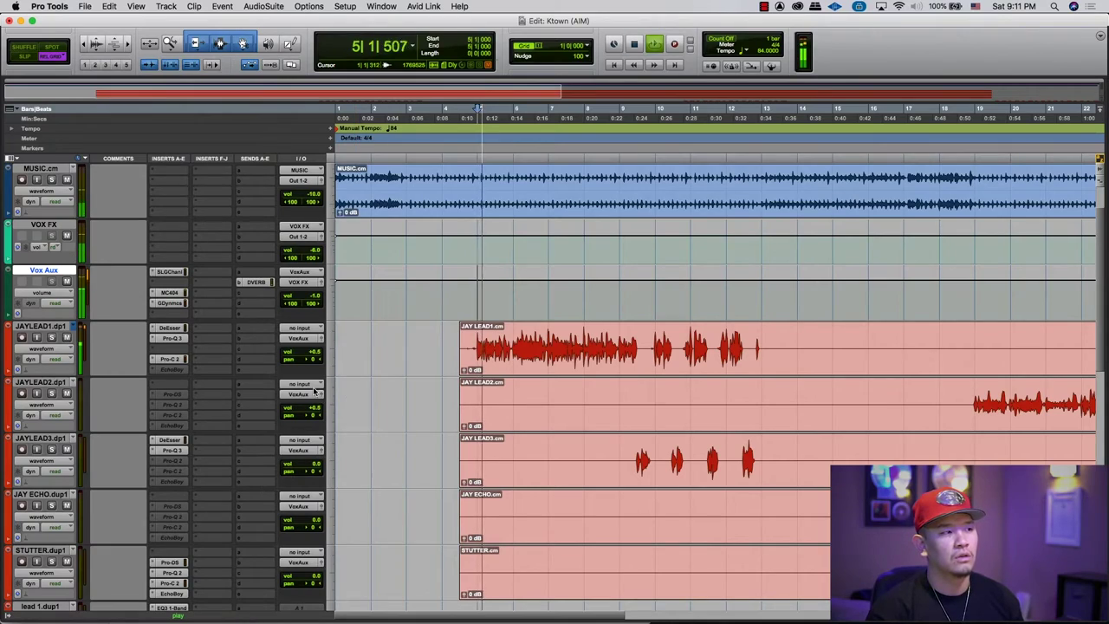
Reopen Channel G Dynamics on the Vox Aux to check its compression during playback.
click(177, 310)
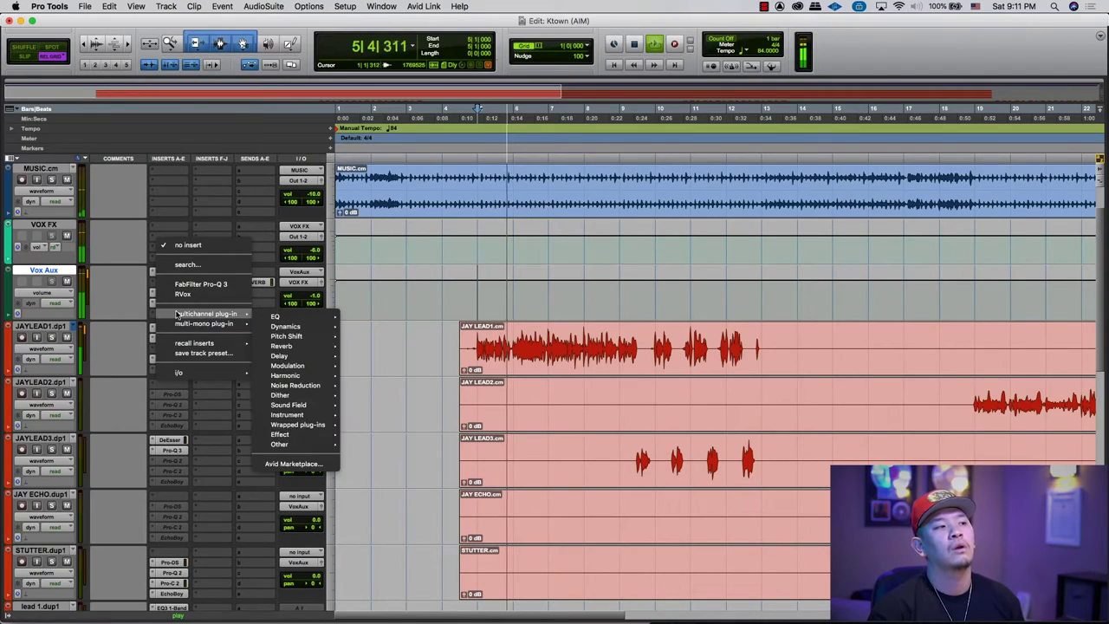
click(171, 303)
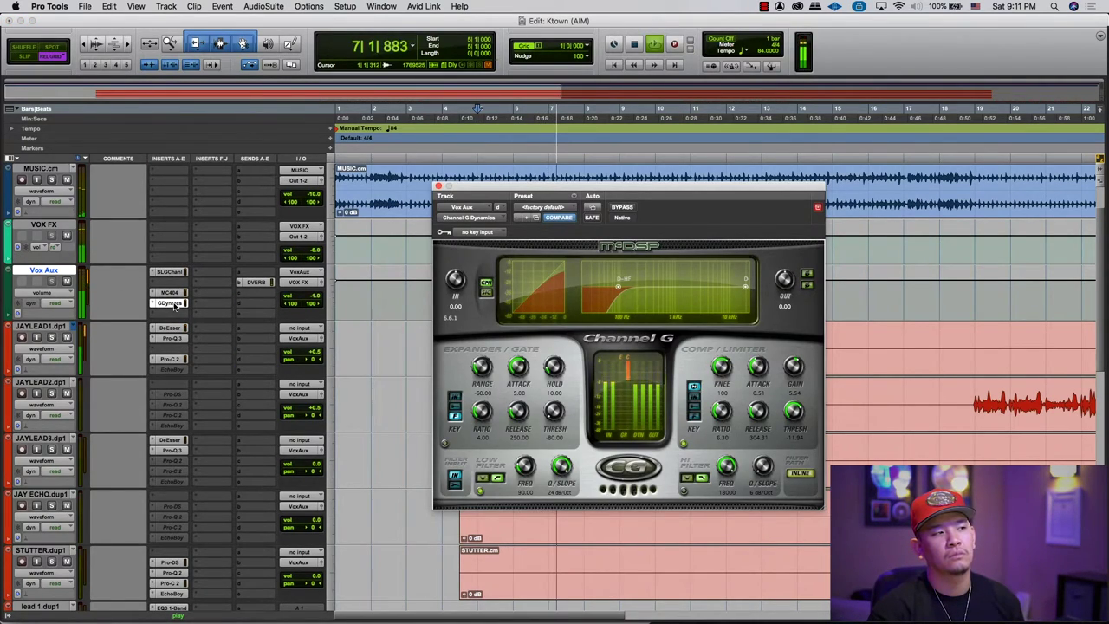
Close Channel G Dynamics on the Vox Aux and play the vocal from bar 5 to check the compression in context.
click(174, 305)
key(space)
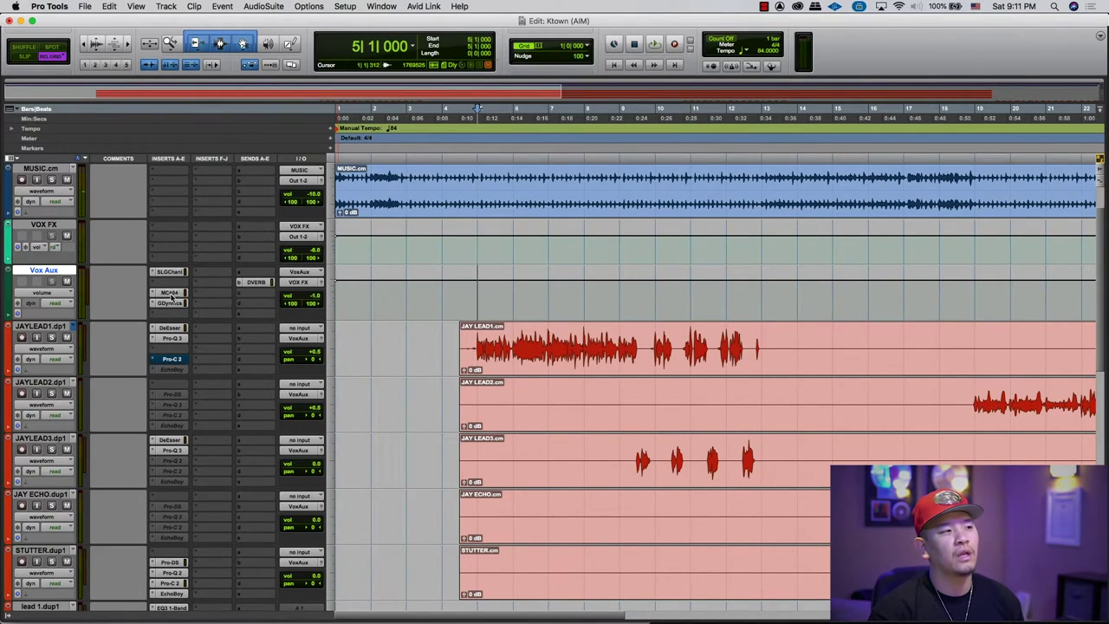
key(space)
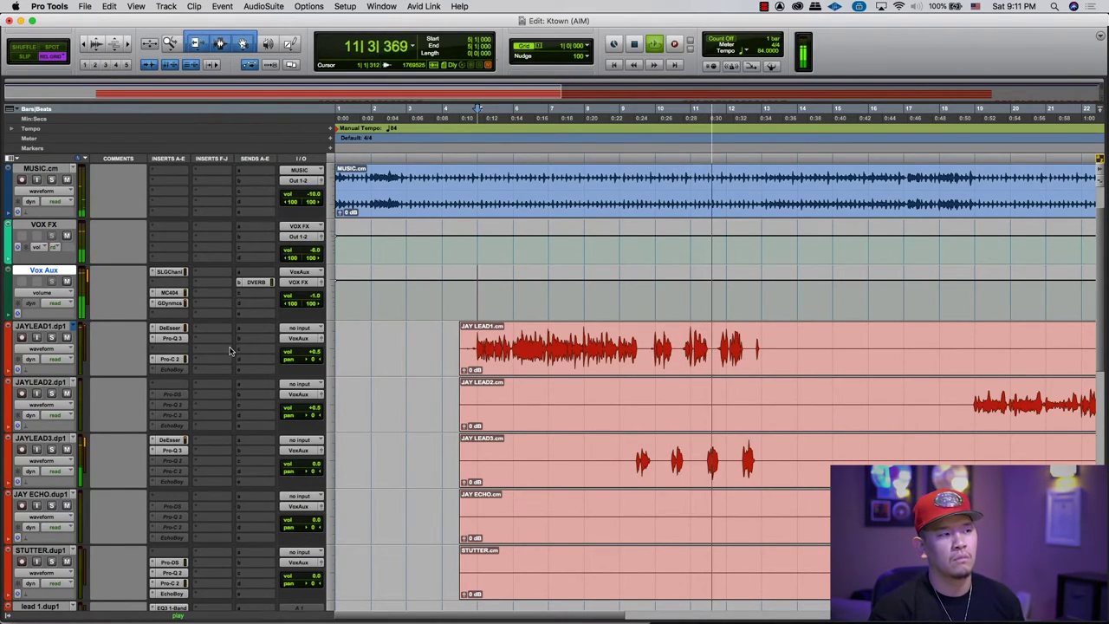
key(space)
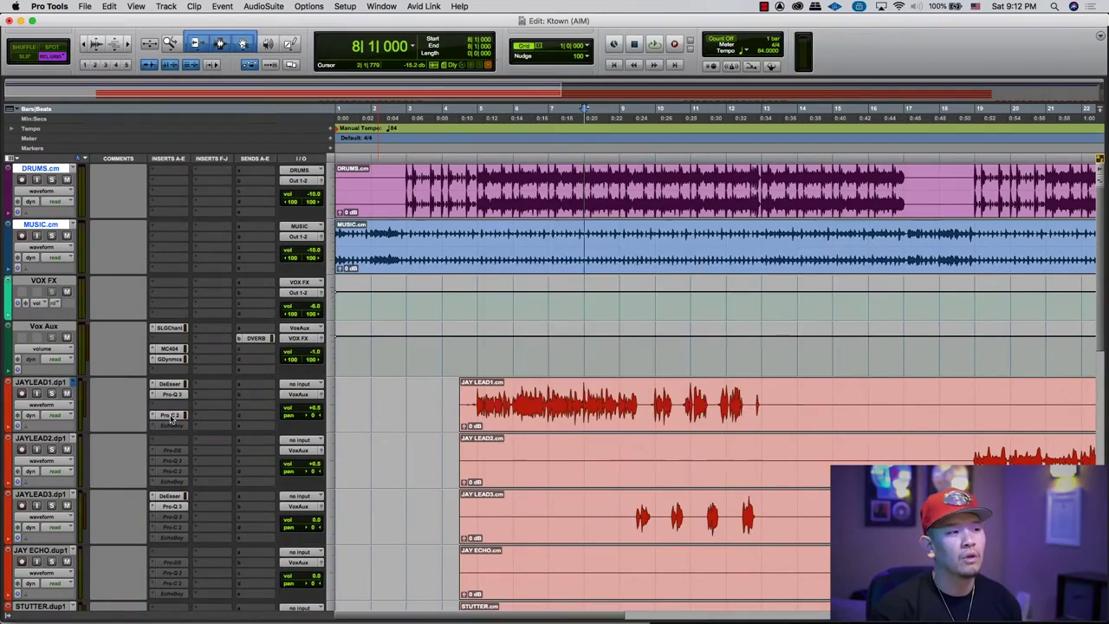
Review Pro-C 2 on the first lead track and Channel G Dynamics on the Vox Aux, and audition the vocal with drums and music.
click(169, 415)
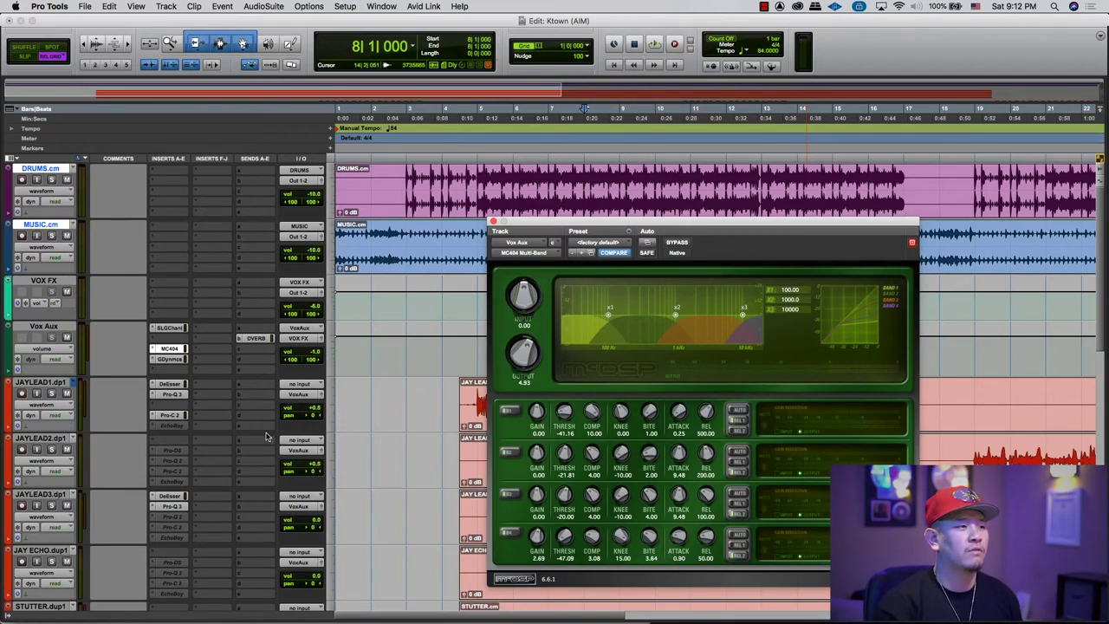
click(170, 360)
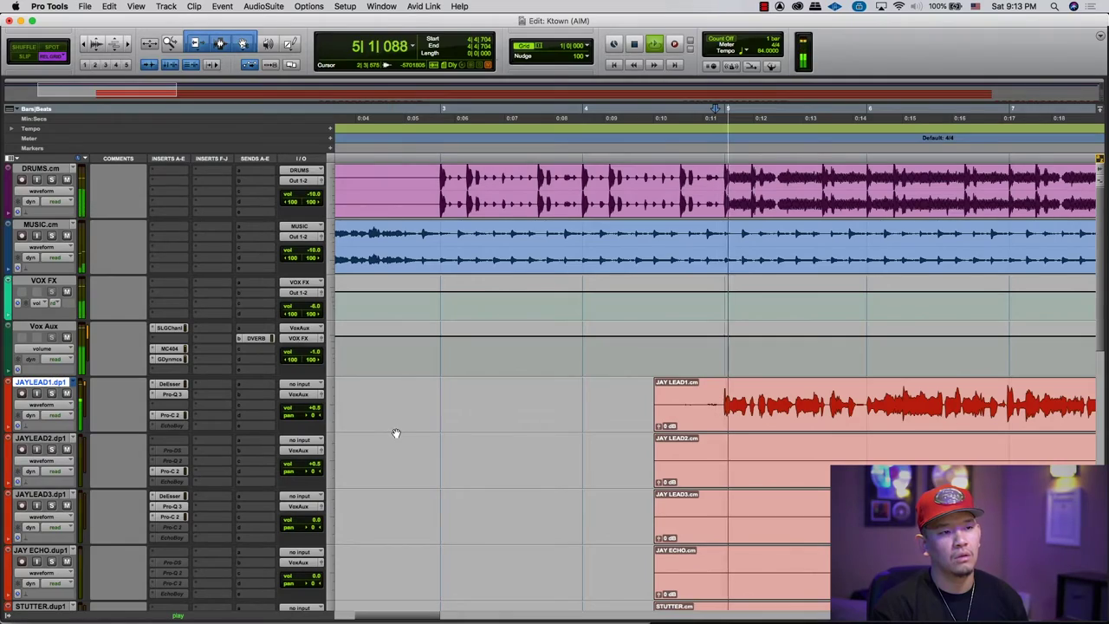
key(r)
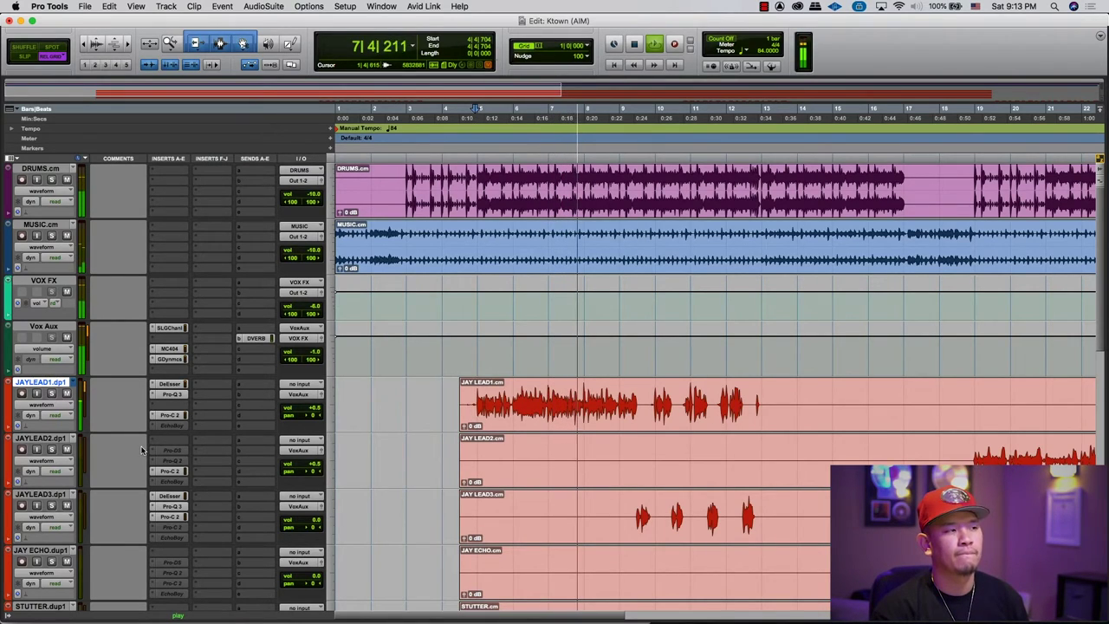
key(space)
Add a DeEsser after Channel G Dynamics on the Vox Aux, adjust its threshold during playback, and audition the vocal.
click(170, 369)
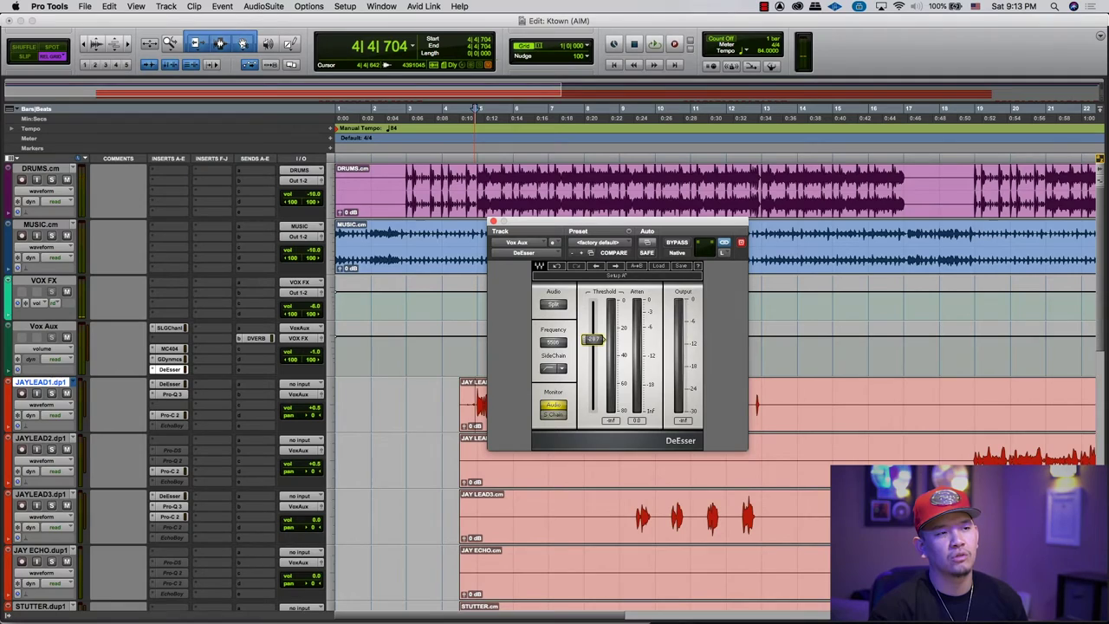
key(space)
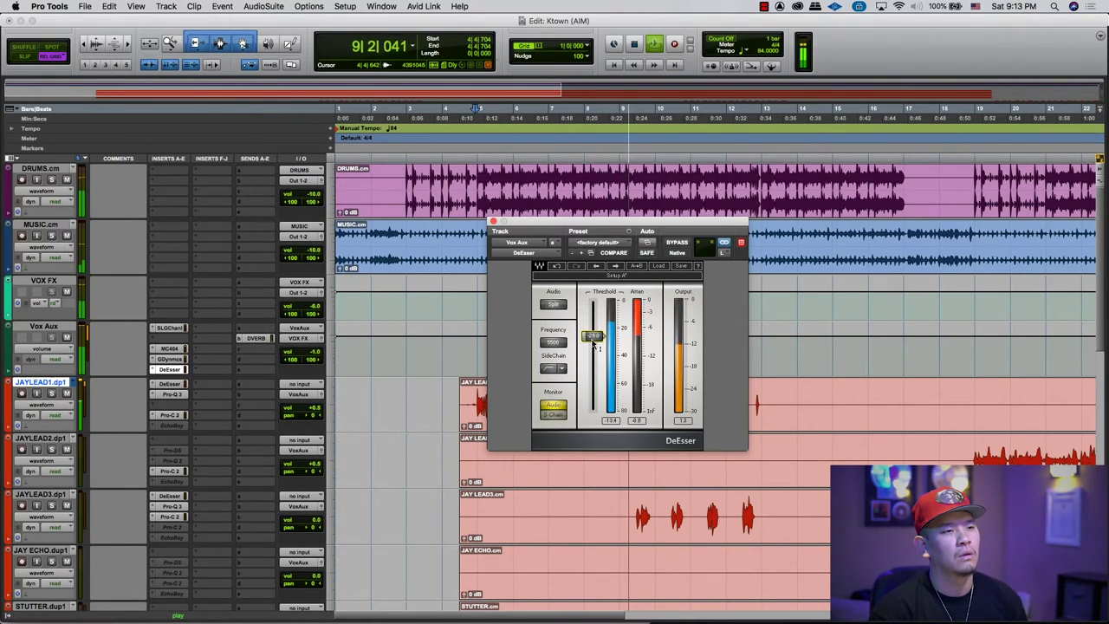
click(493, 222)
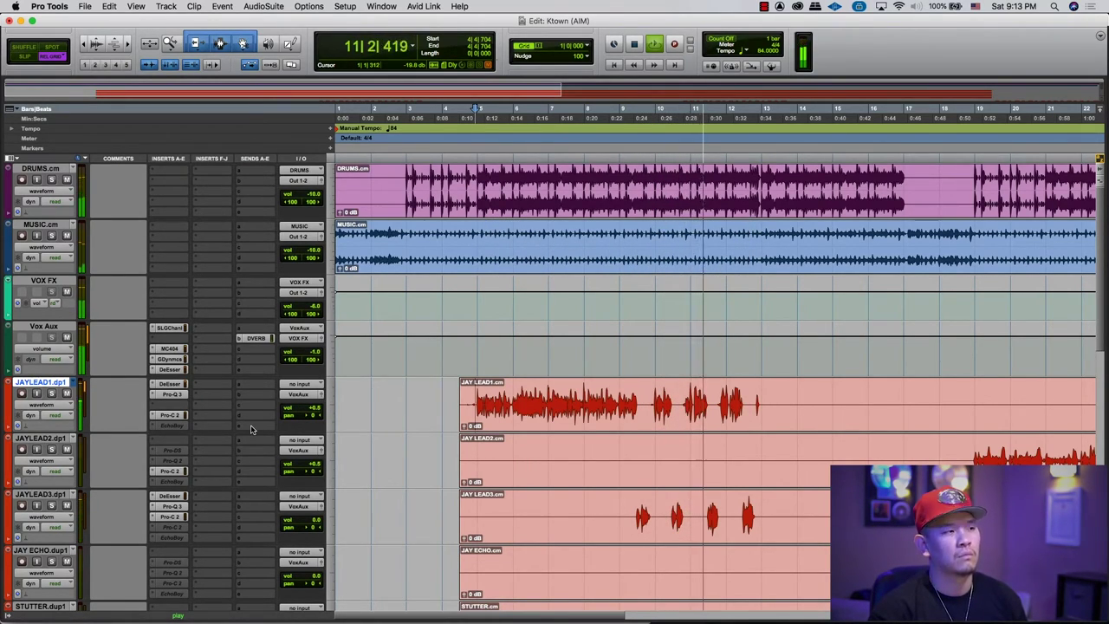
click(171, 369)
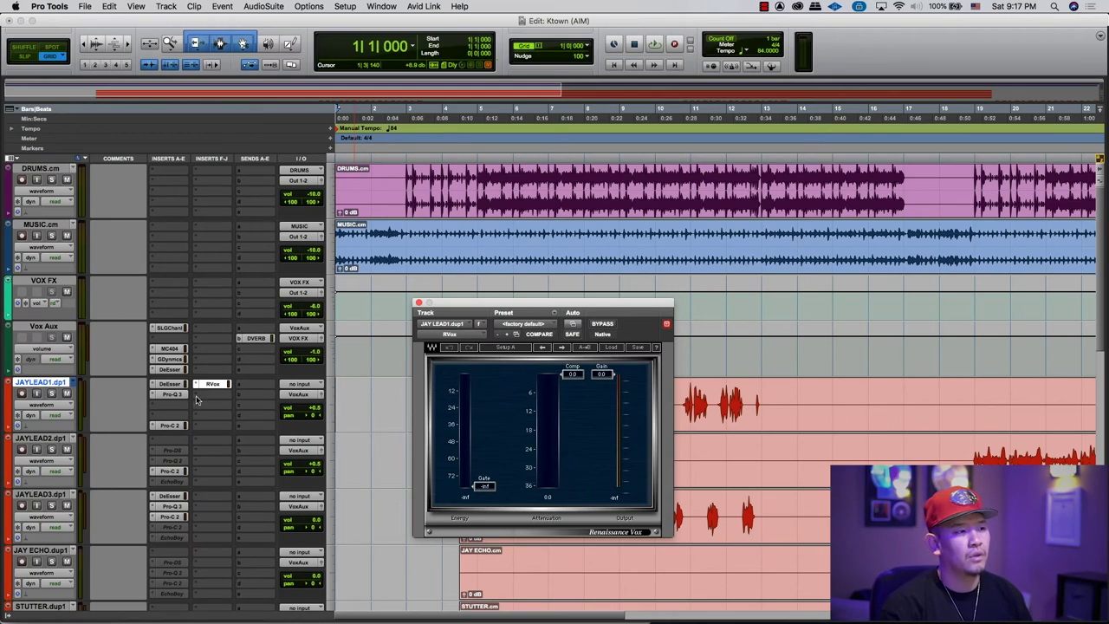
Replace RVox in the first lead track's insert F with RCompressor (mono).
click(199, 388)
text(rcompre)
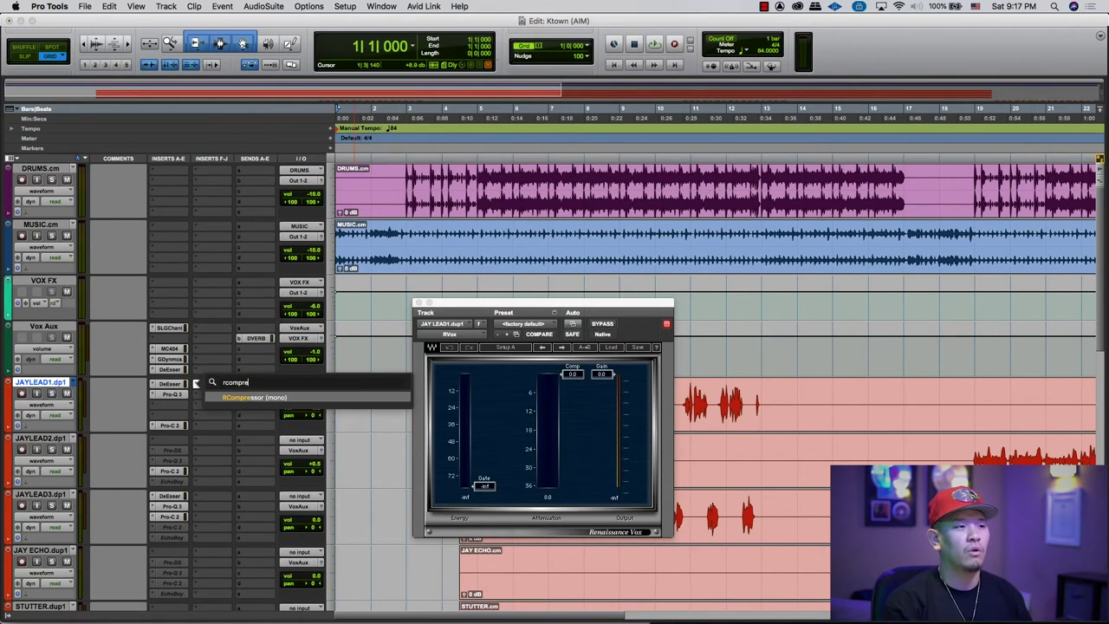
key(Return)
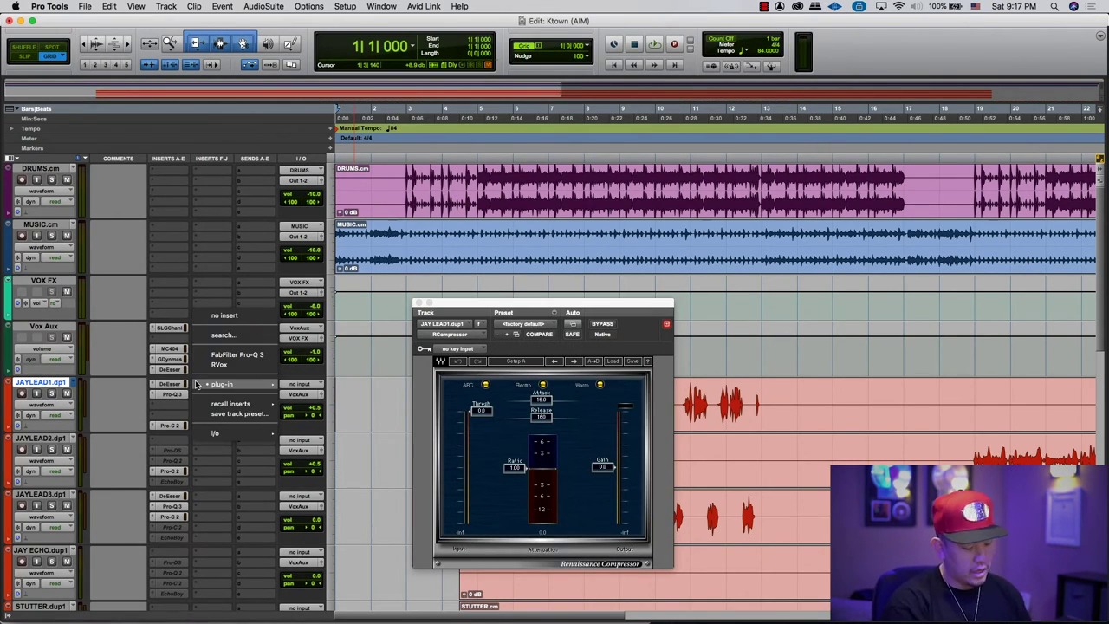
Replace RCompressor in the first lead track's insert F with UAD UA 1176 Rev A (mono).
click(197, 384)
text(UAD UA 1176 Rev A (mono))
key(Return)
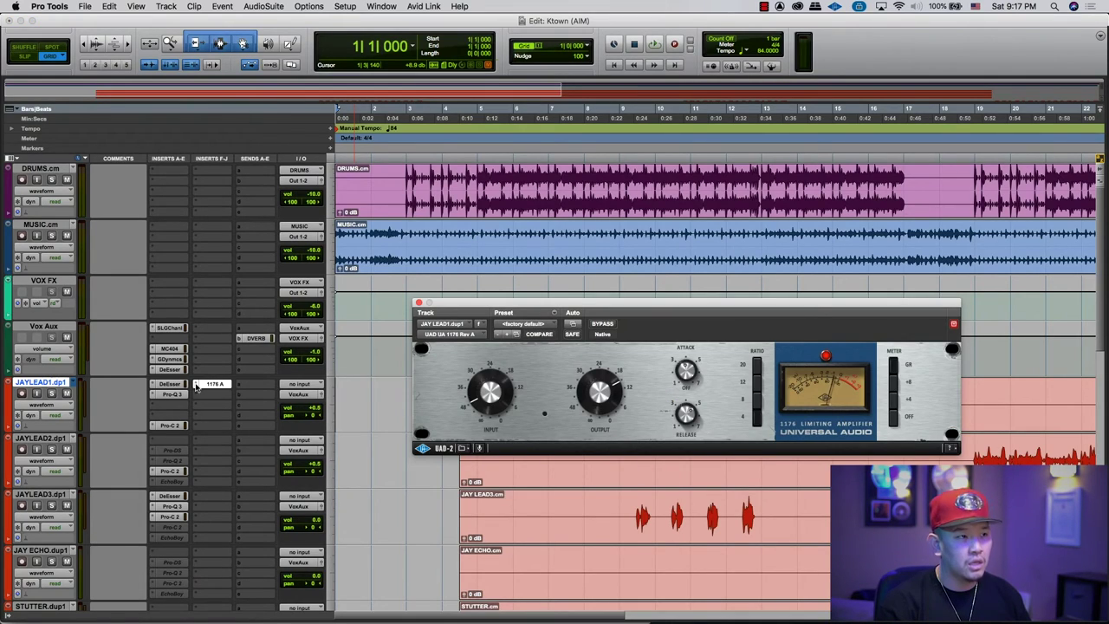
Replace the 1176 in the first lead track's insert F with the UAD Teletronix LA-2A Gray.
click(196, 384)
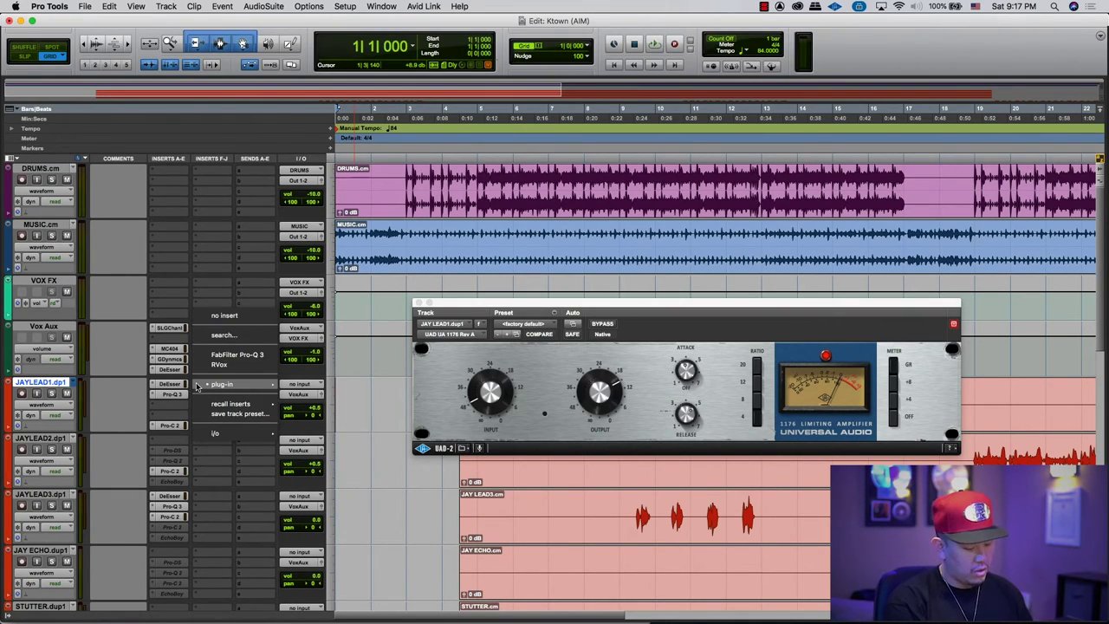
text(j)
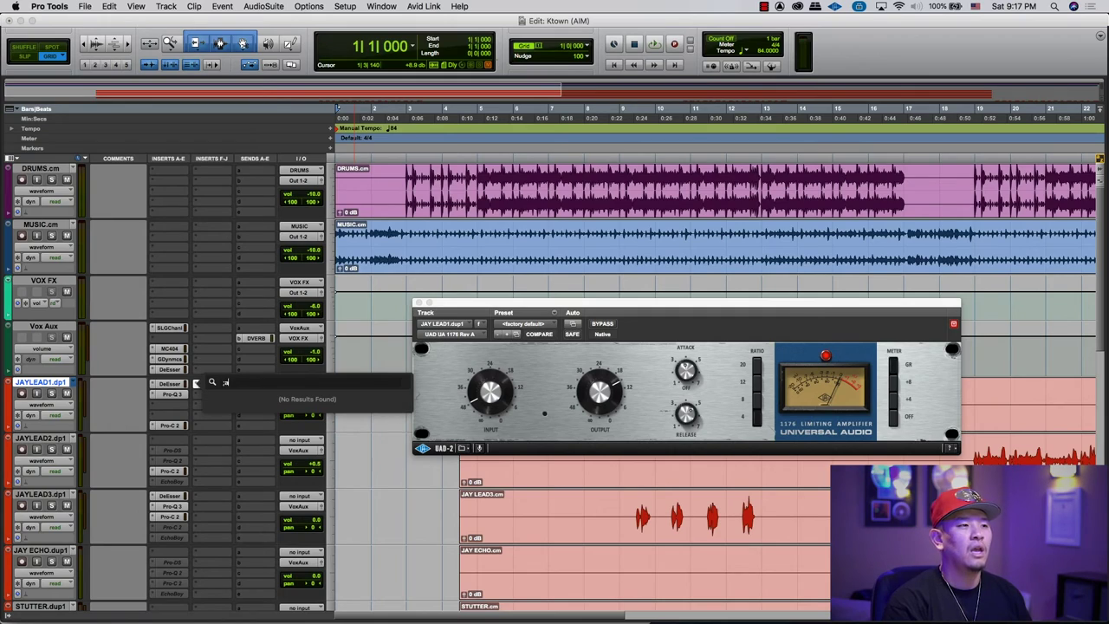
key(BackSpace)
text(la-wa)
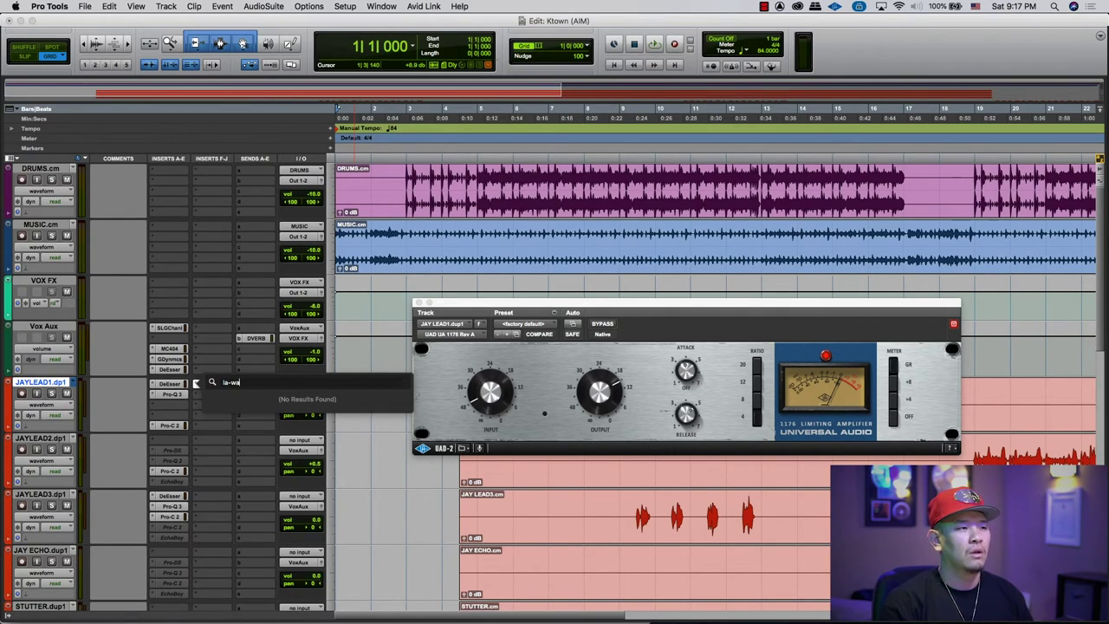
key(BackSpace)
key(BackSpace)
key(BackSpace)
key(BackSpace)
key(BackSpace)
text(1176)
key(Return)
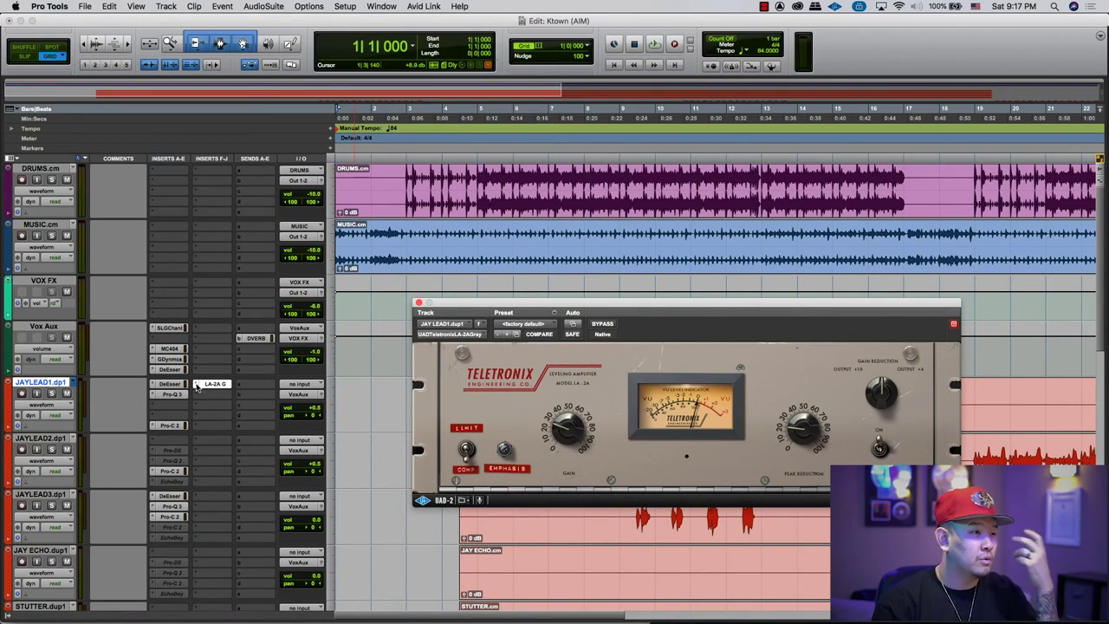
Clear insert F on the first lead track by setting it to no insert.
click(197, 386)
click(226, 315)
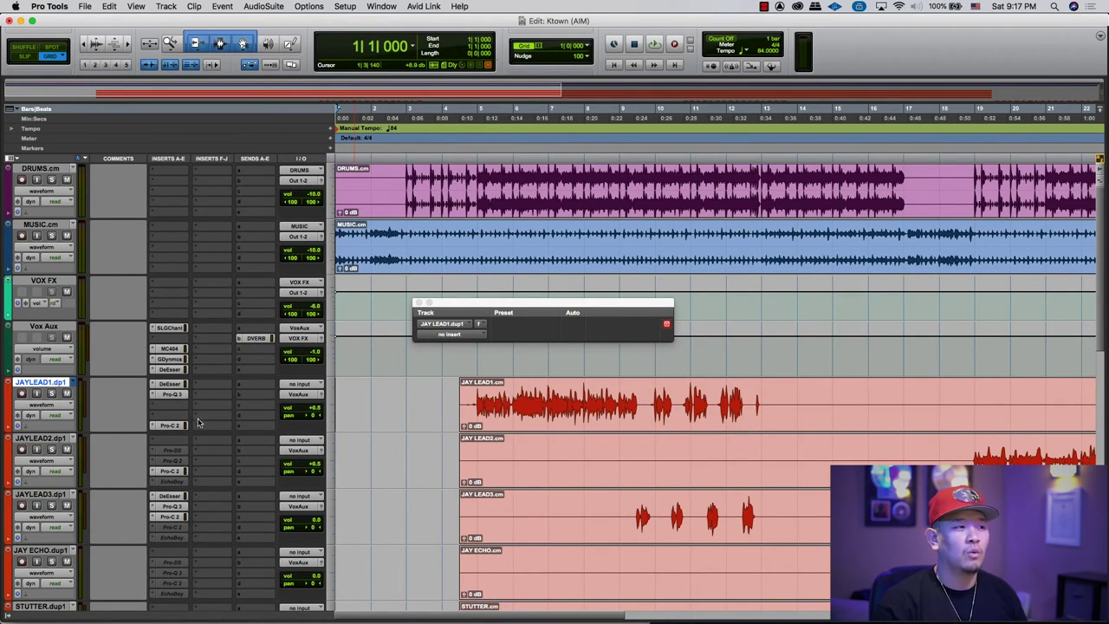